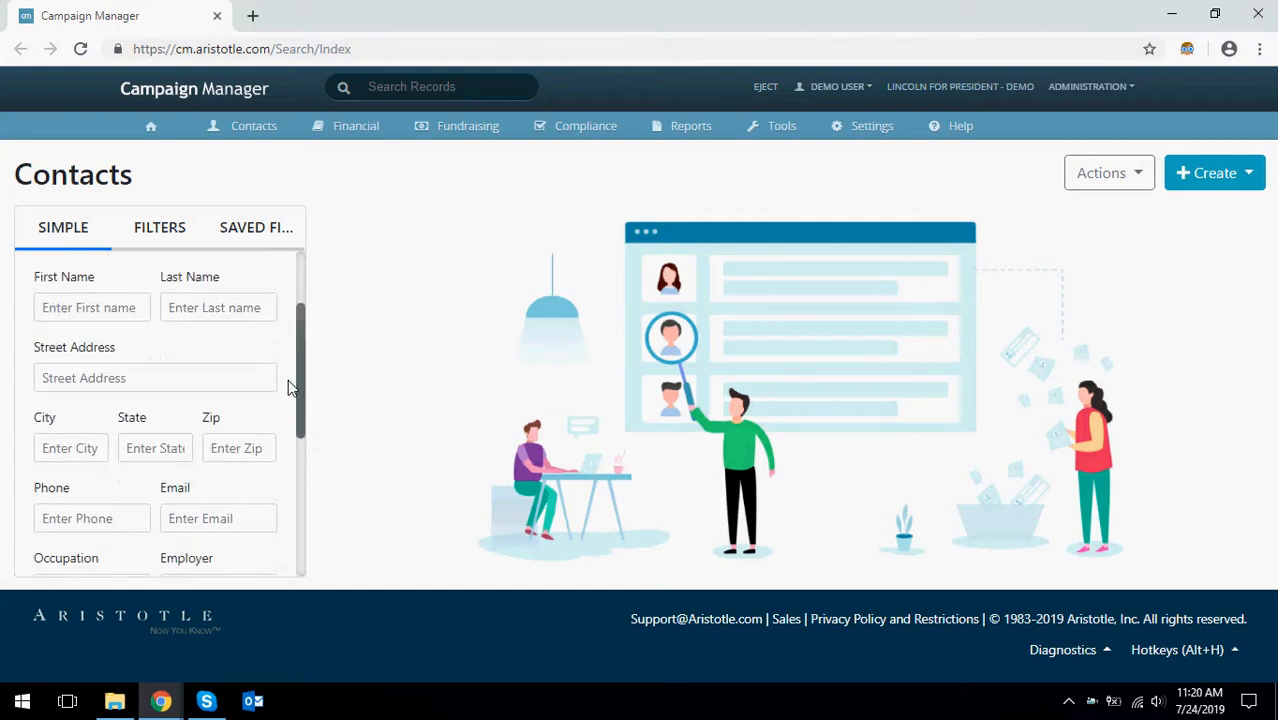
- Search the contacts by the last name "washington" and fetch the results
left_click(240, 300)
type("washington")
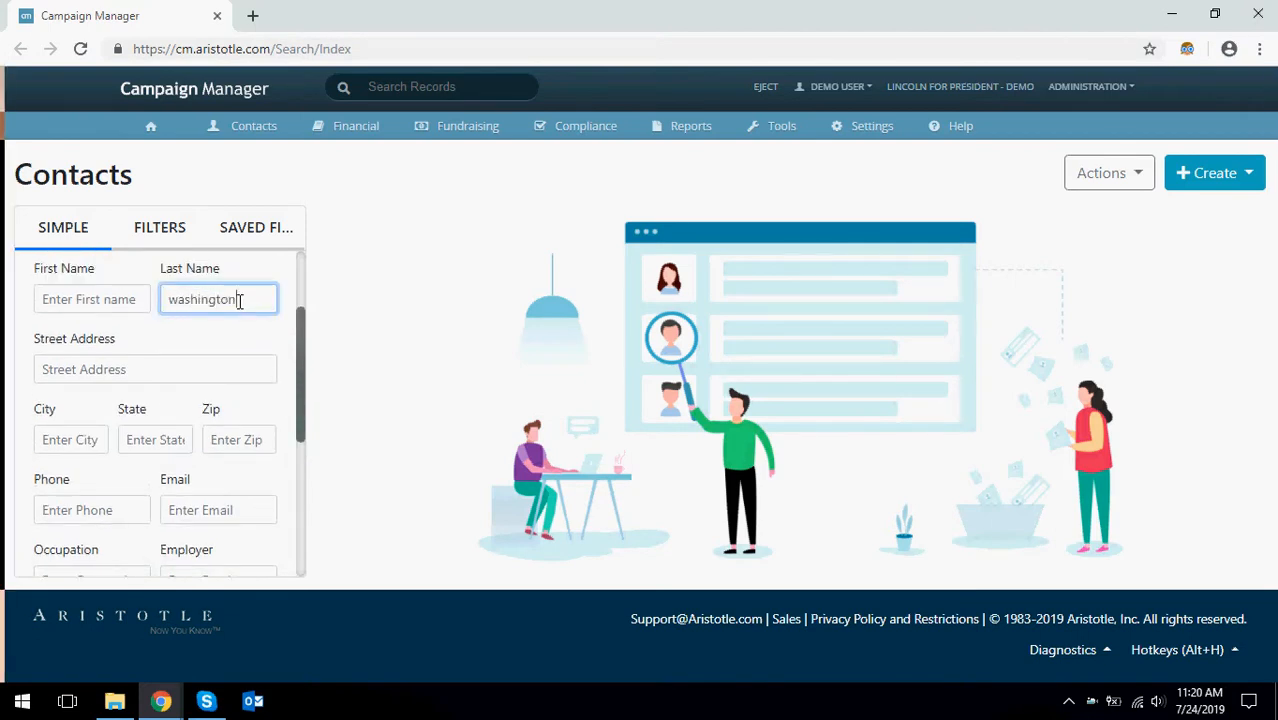
scroll(208, 448, "down", 3)
scroll(257, 517, "up", 1)
scroll(257, 526, "down", 2)
left_click(252, 558)
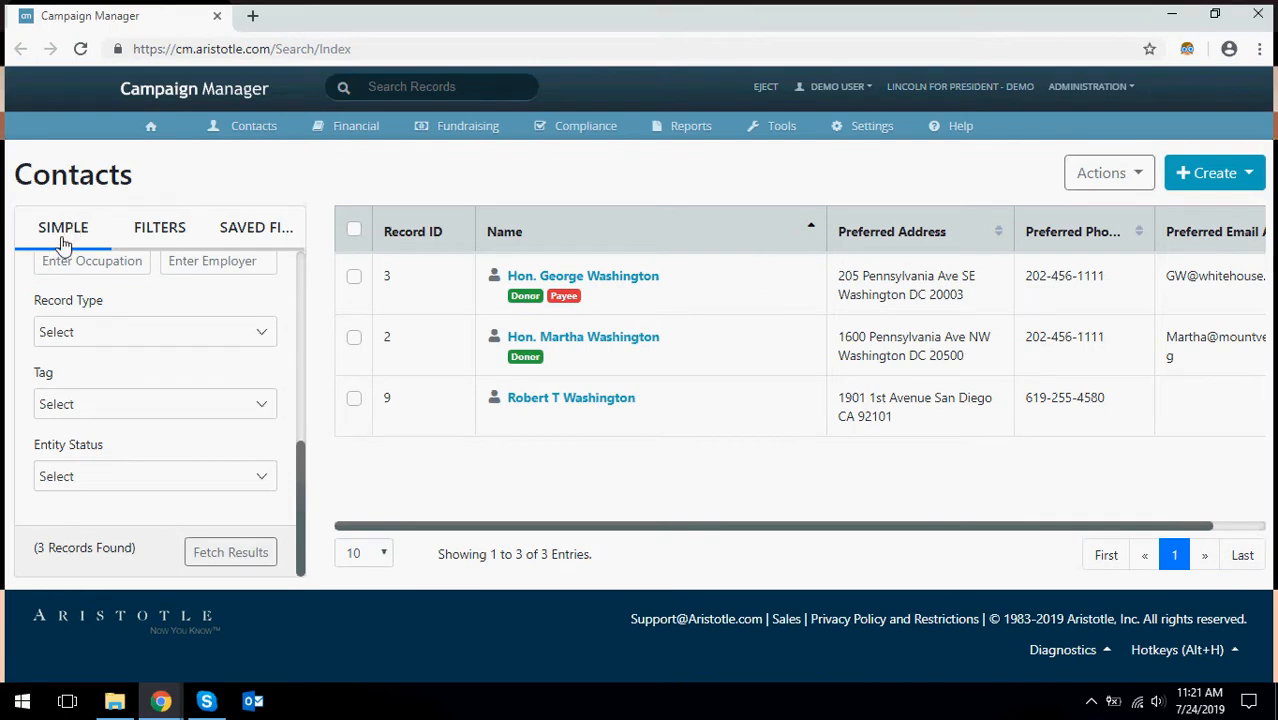
- Add a State filter option to the current contact filter, set to "is any of" DISTRICT OF COLUMBIA
left_click(159, 232)
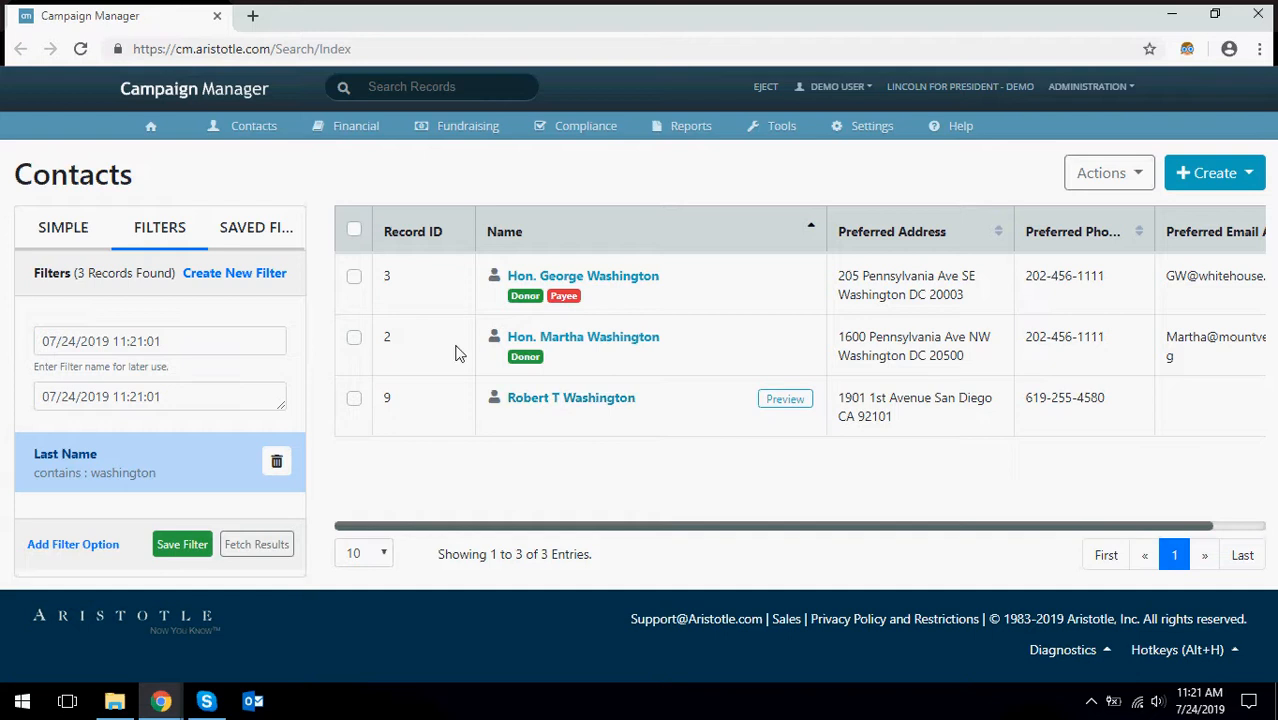
left_click(73, 545)
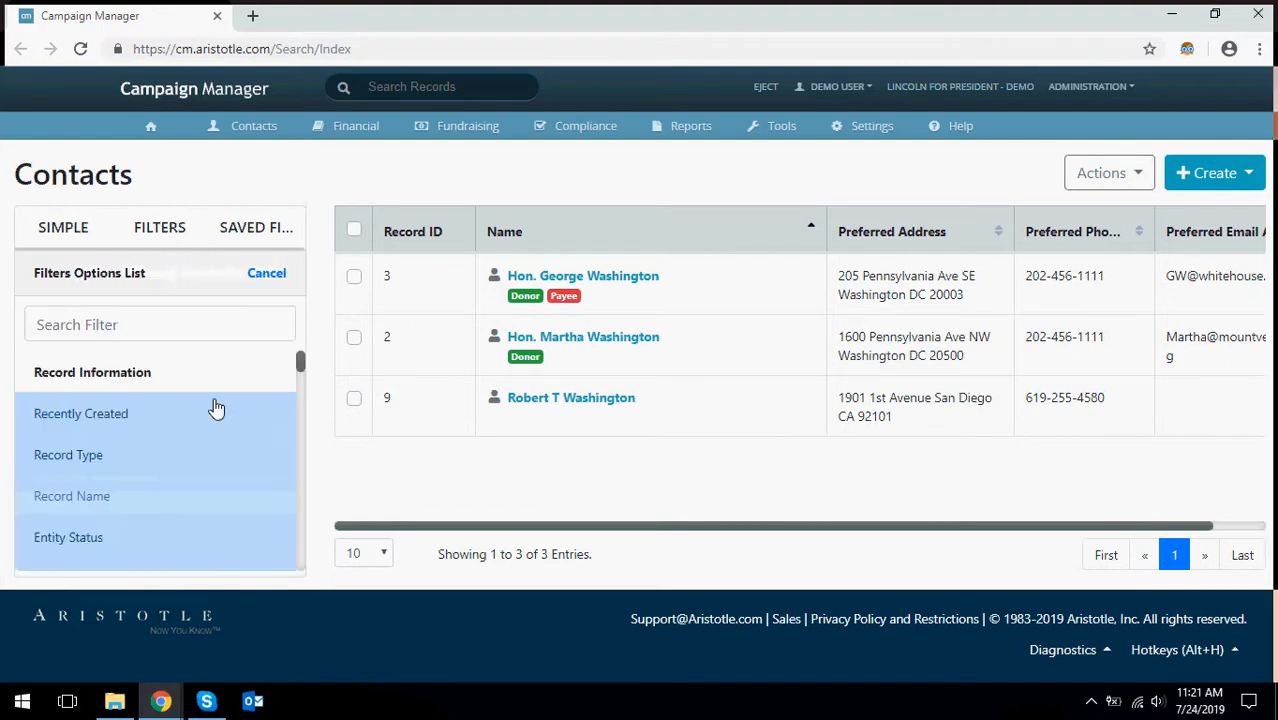
scroll(151, 440, "down", 3)
scroll(85, 500, "down", 3)
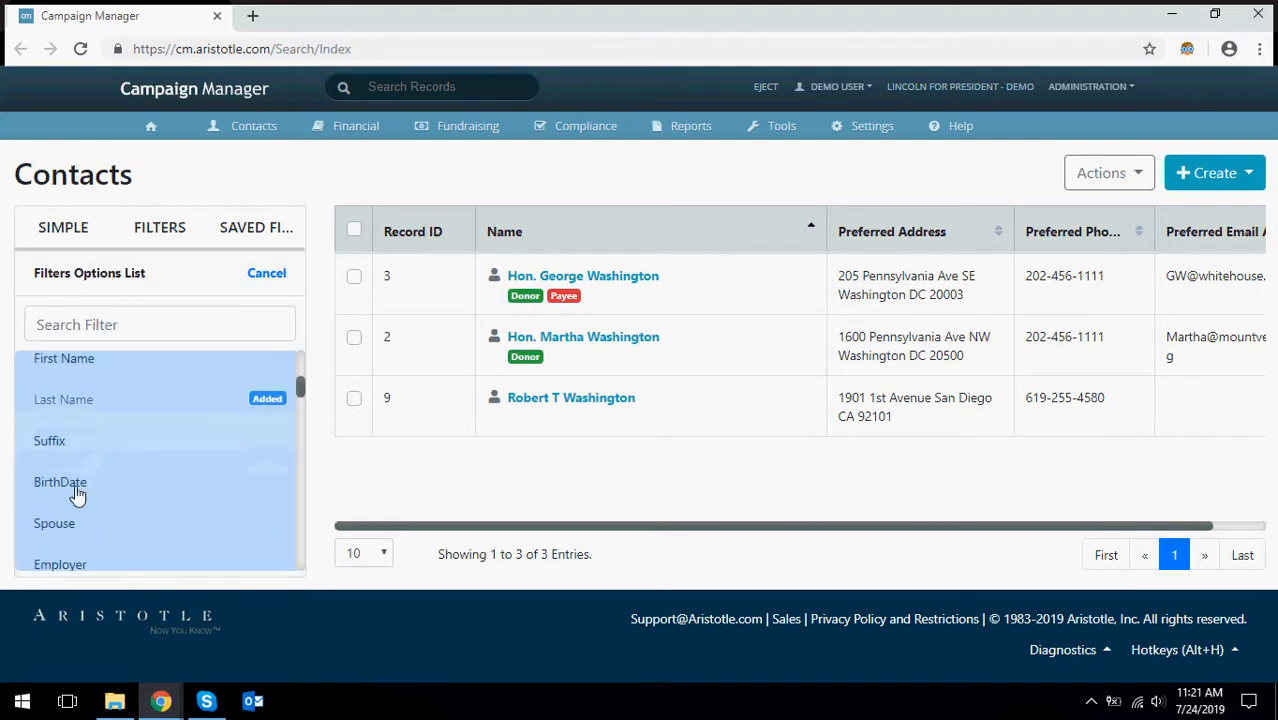
scroll(90, 546, "down", 2)
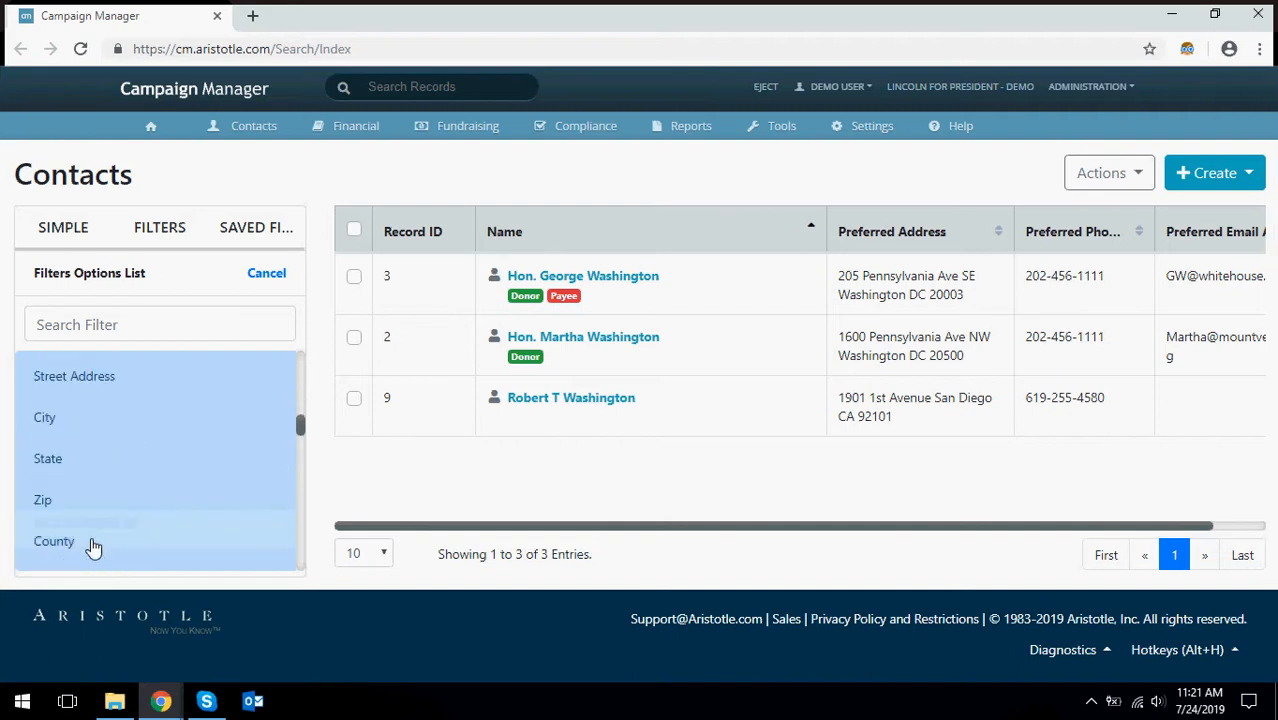
left_click(79, 464)
scroll(87, 520, "down", 2)
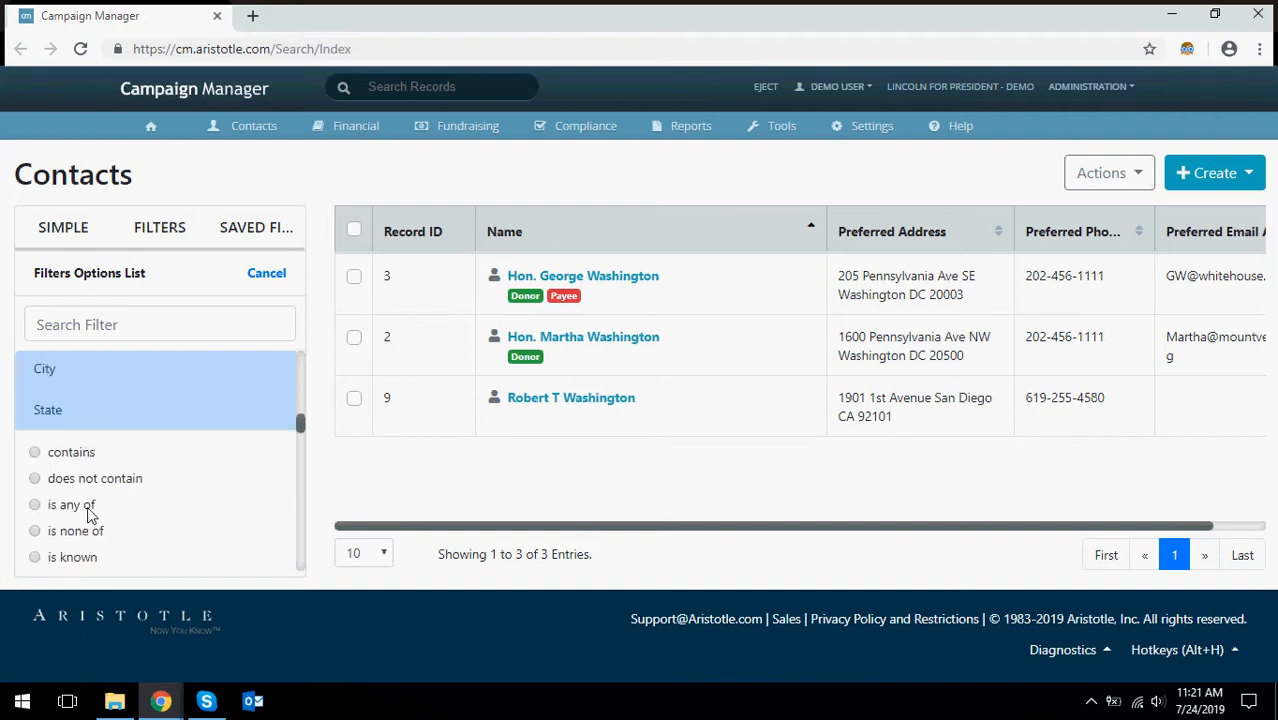
left_click(36, 460)
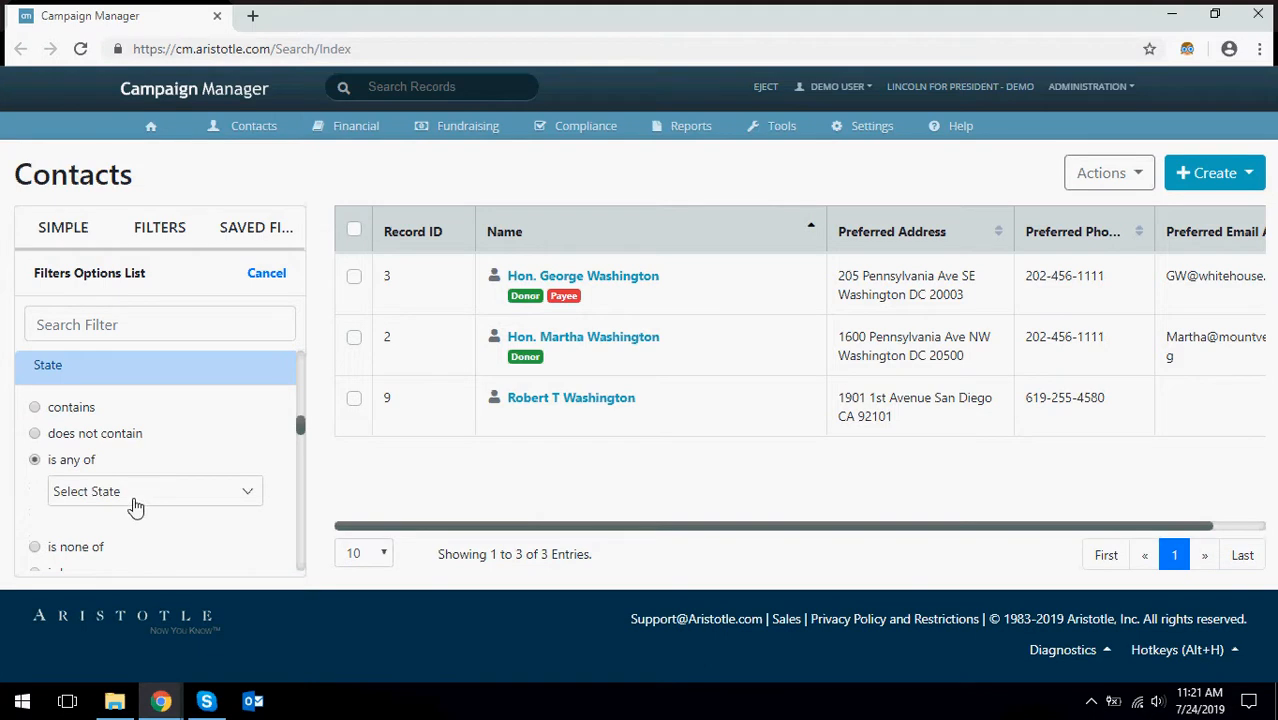
left_click(135, 498)
type("dis")
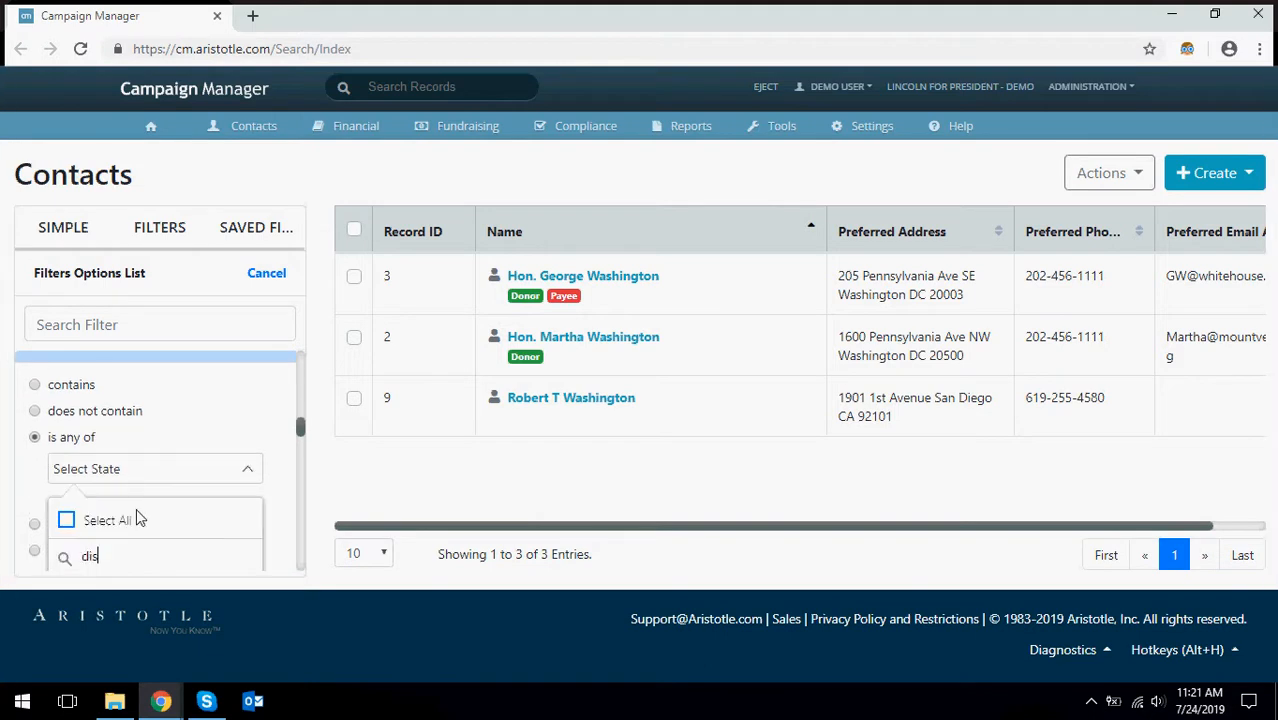
left_click(143, 506)
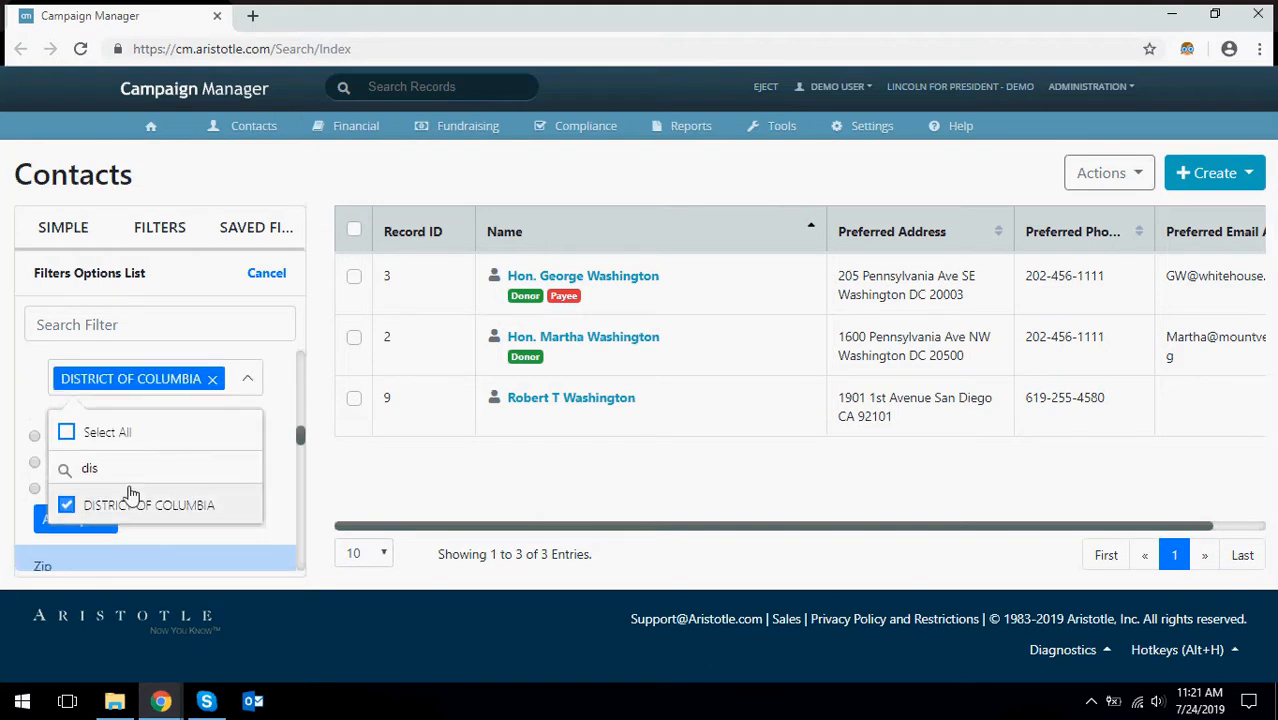
left_click(245, 380)
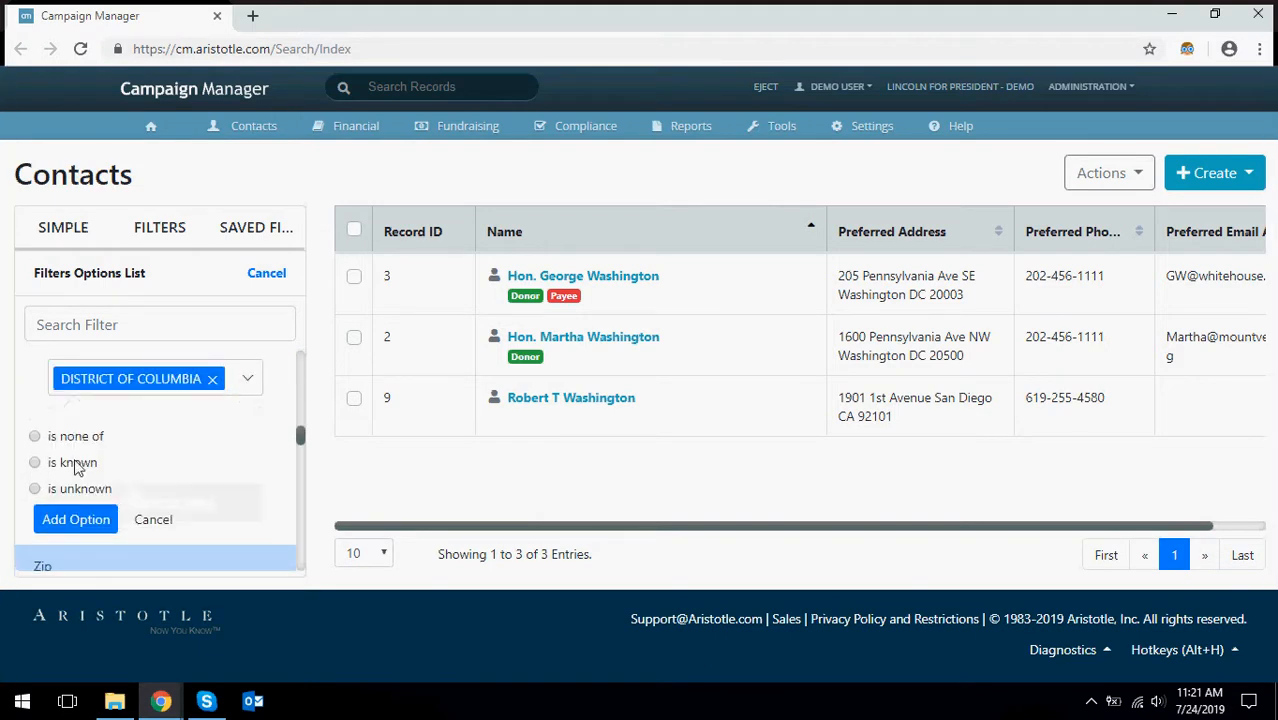
left_click(76, 519)
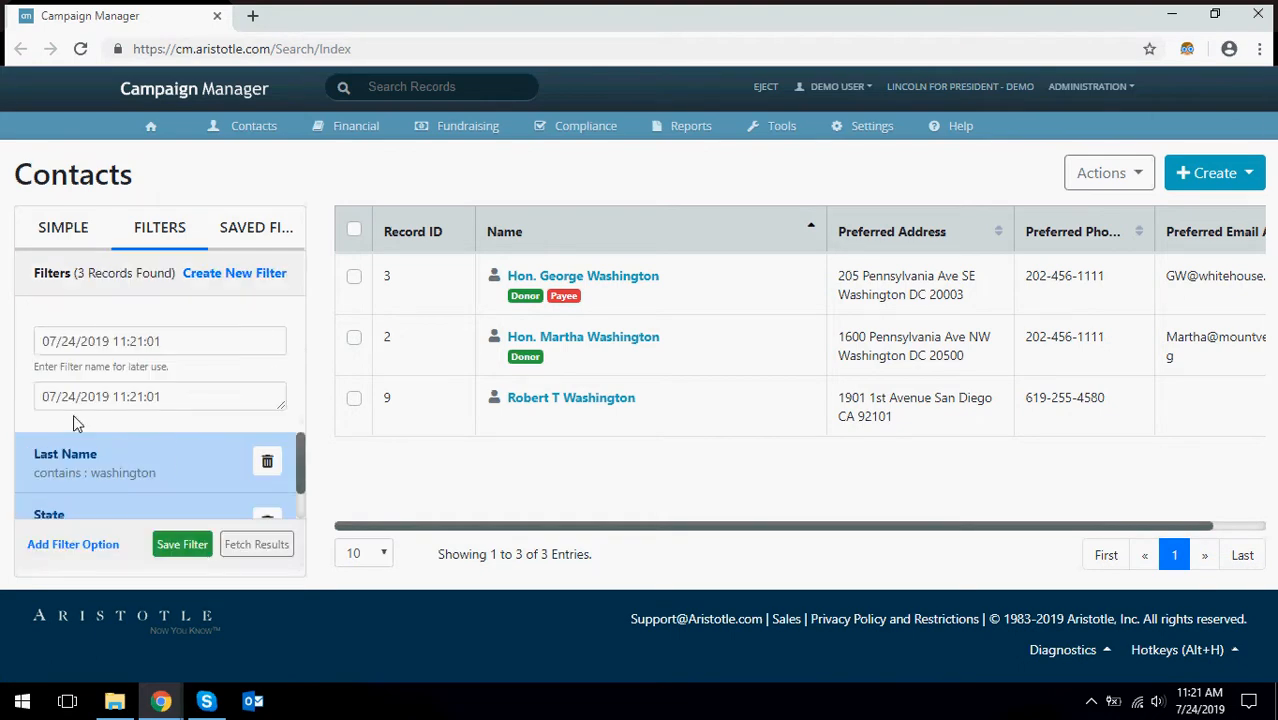
- Add a Cumulative Total filter option from the Contribution History group, set to "is more than" 500
scroll(133, 438, "down", 1)
left_click(76, 546)
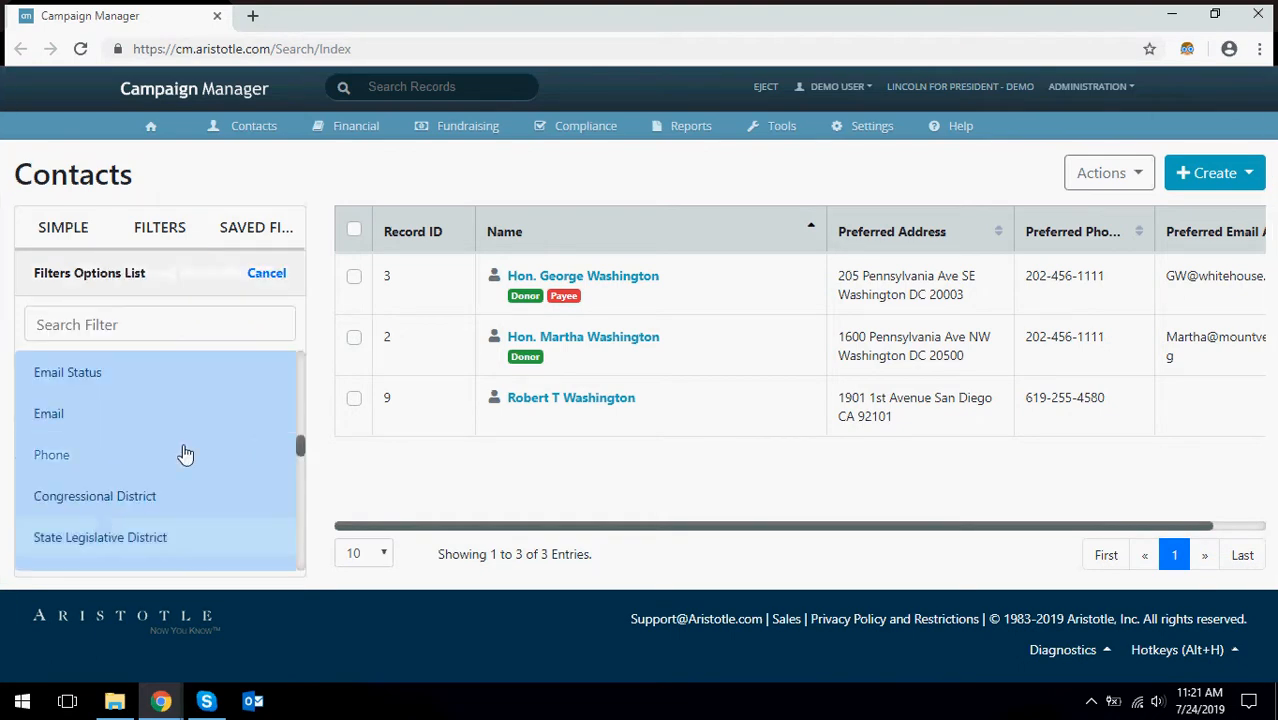
scroll(182, 442, "down", 1)
scroll(178, 437, "down", 10)
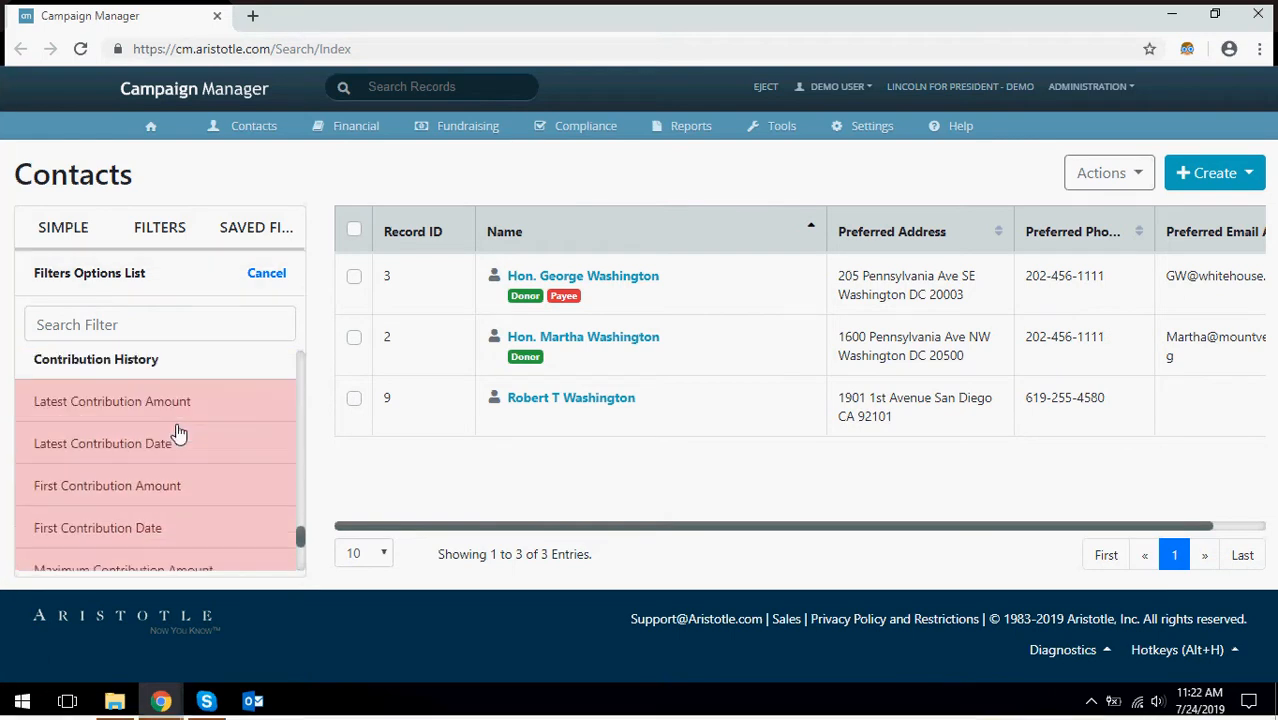
left_click(94, 426)
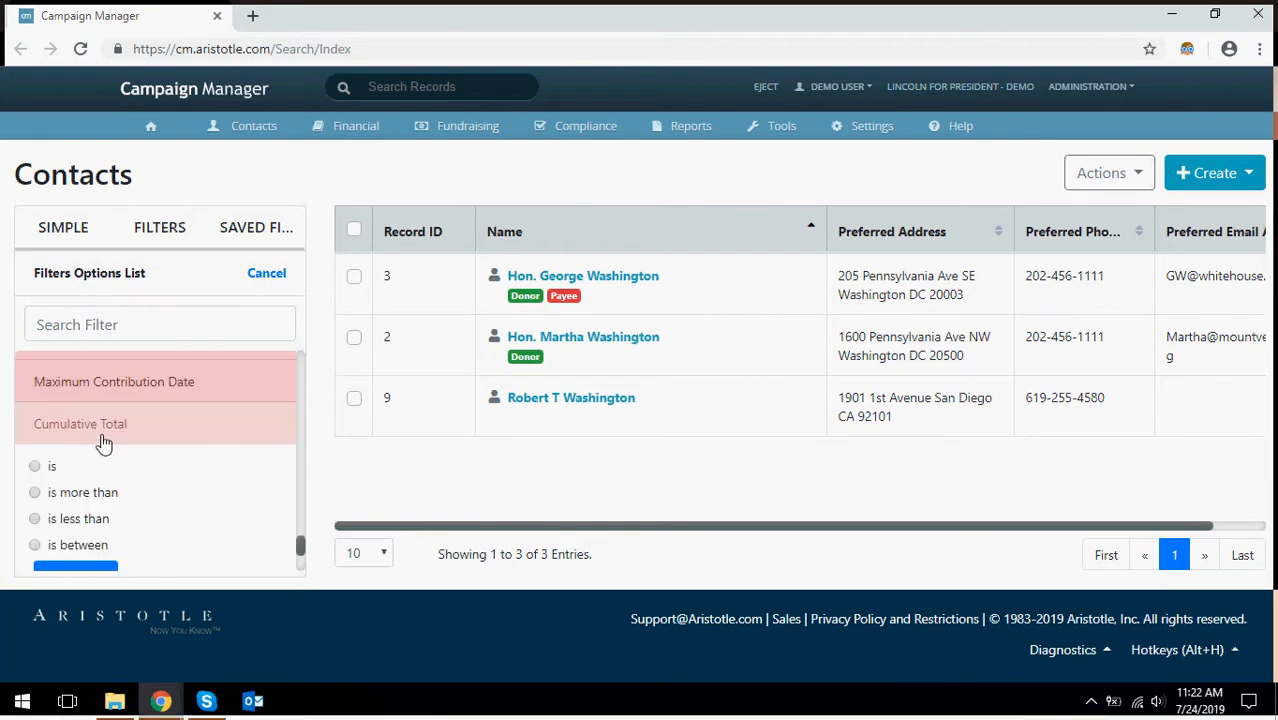
left_click(90, 493)
left_click(106, 519)
type("500")
scroll(104, 517, "down", 3)
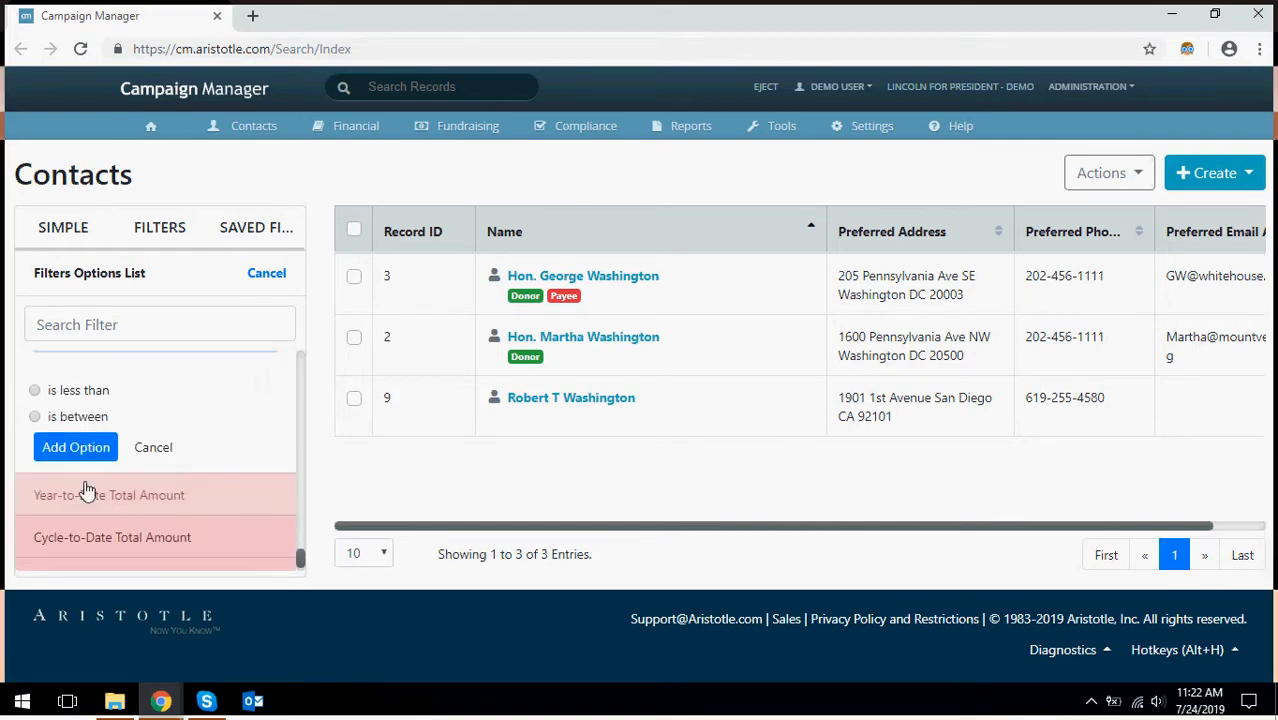
left_click(80, 449)
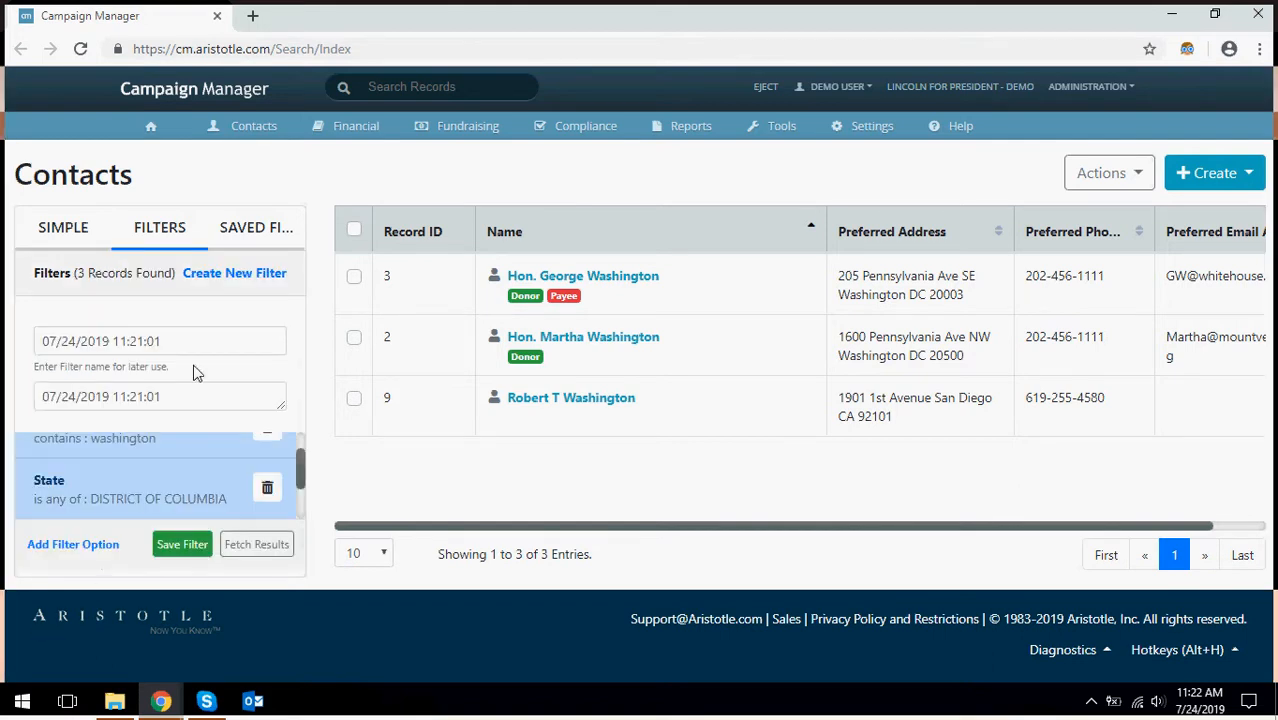
- Fetch the results for the combined filter and review its list of criteria
left_click(275, 546)
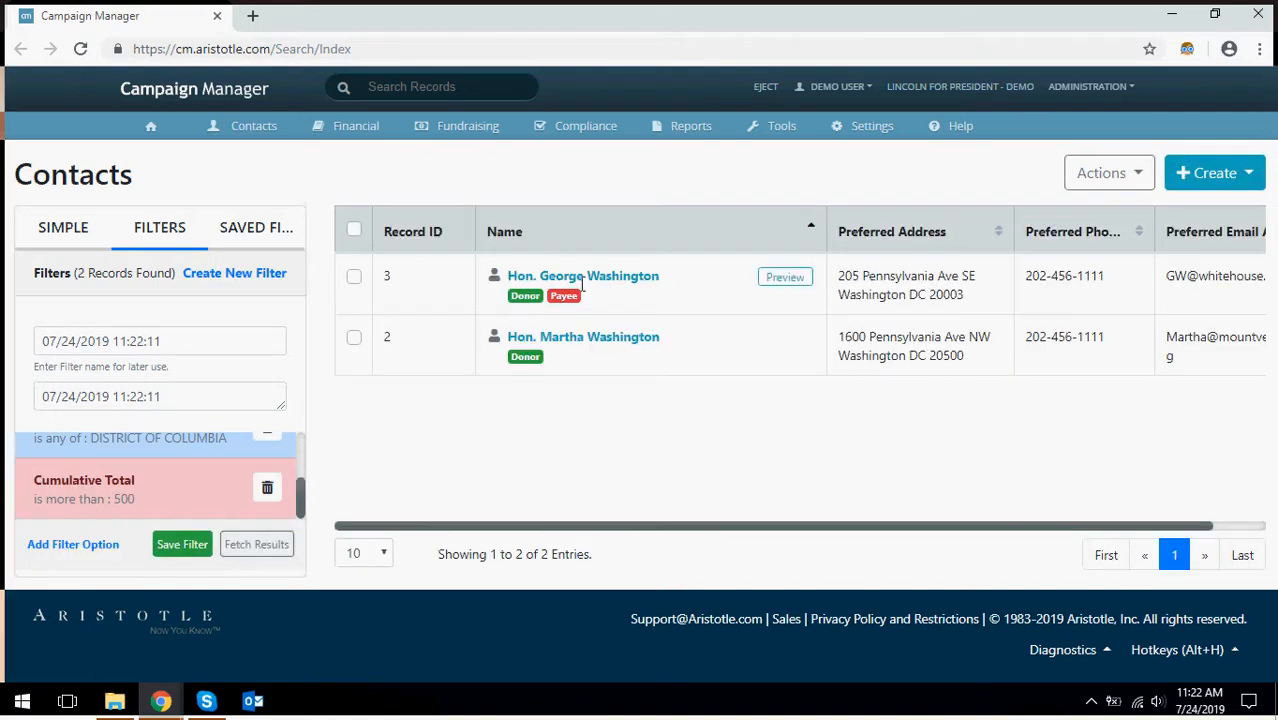
scroll(160, 470, "up", 2)
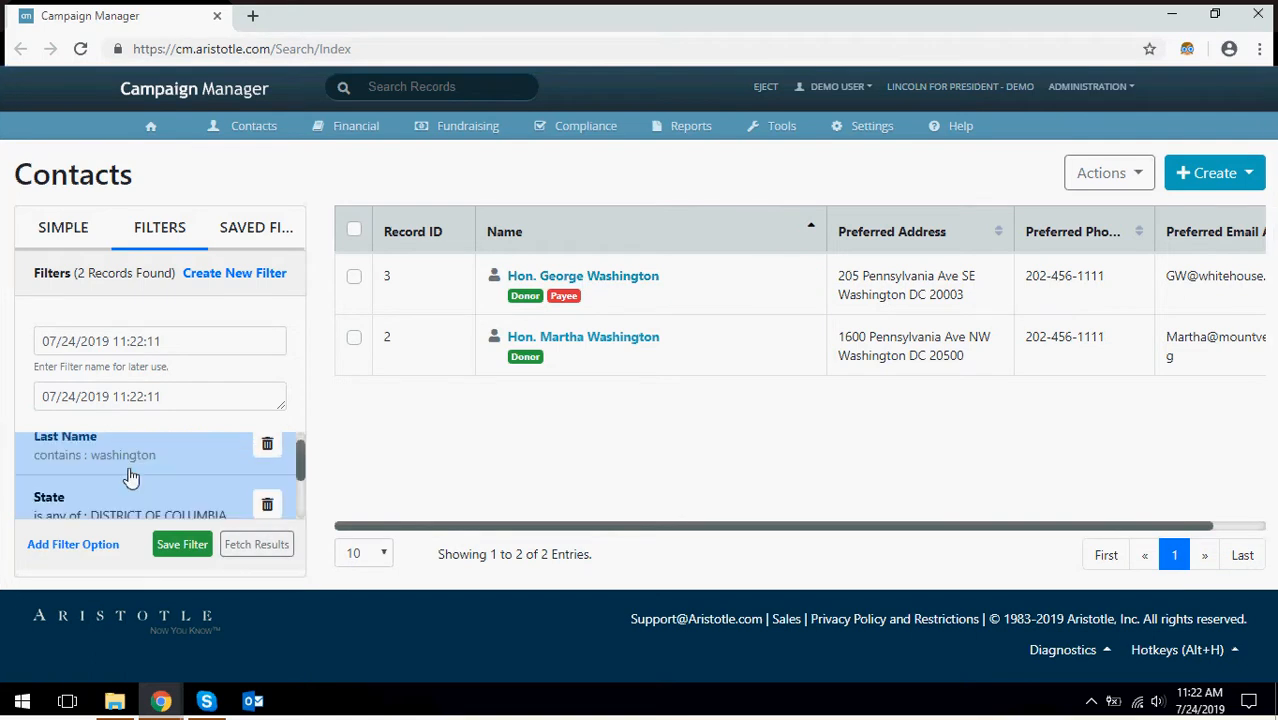
scroll(185, 463, "down", 2)
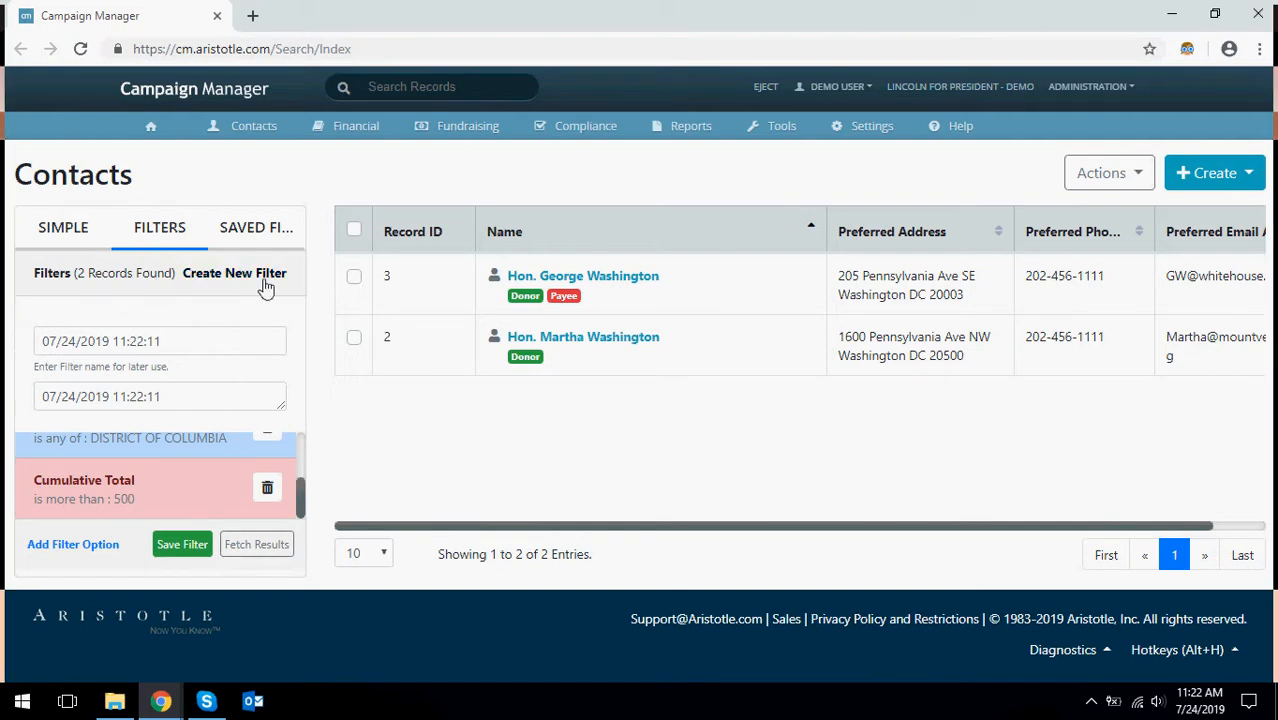
- Look through the saved user and admin filters, and return to the current filter's criteria
left_click(260, 230)
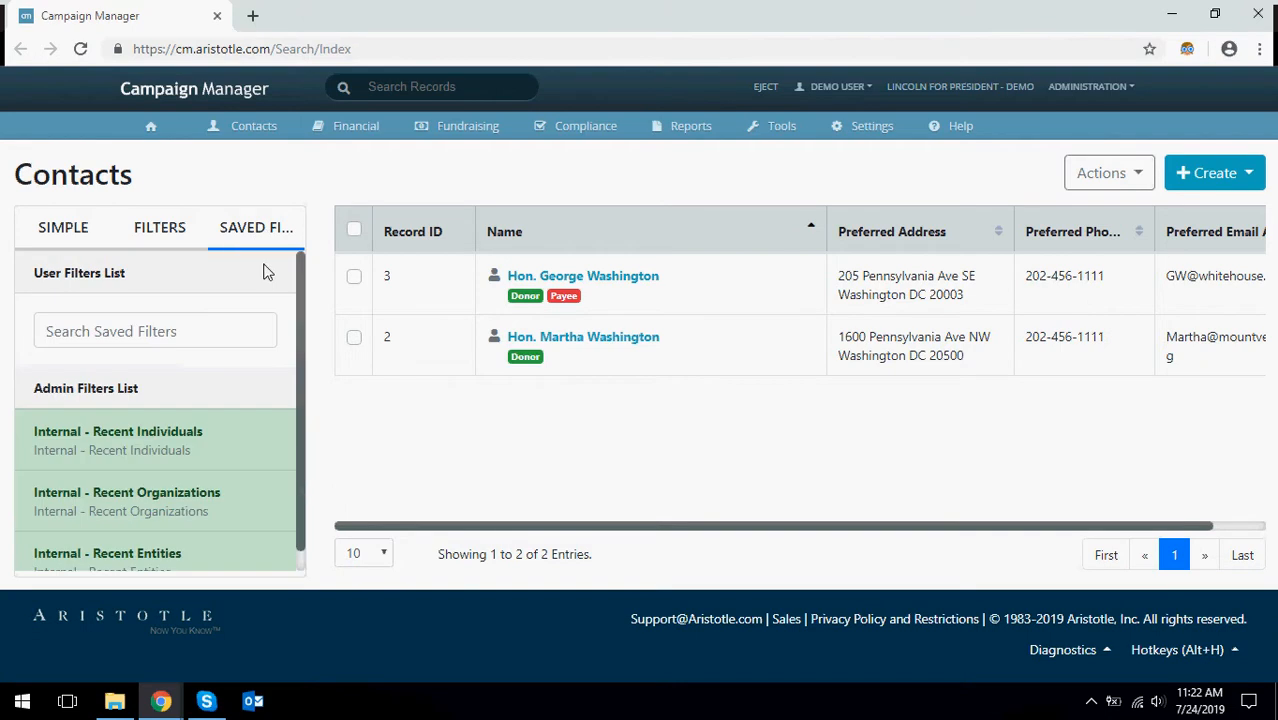
scroll(183, 460, "down", 1)
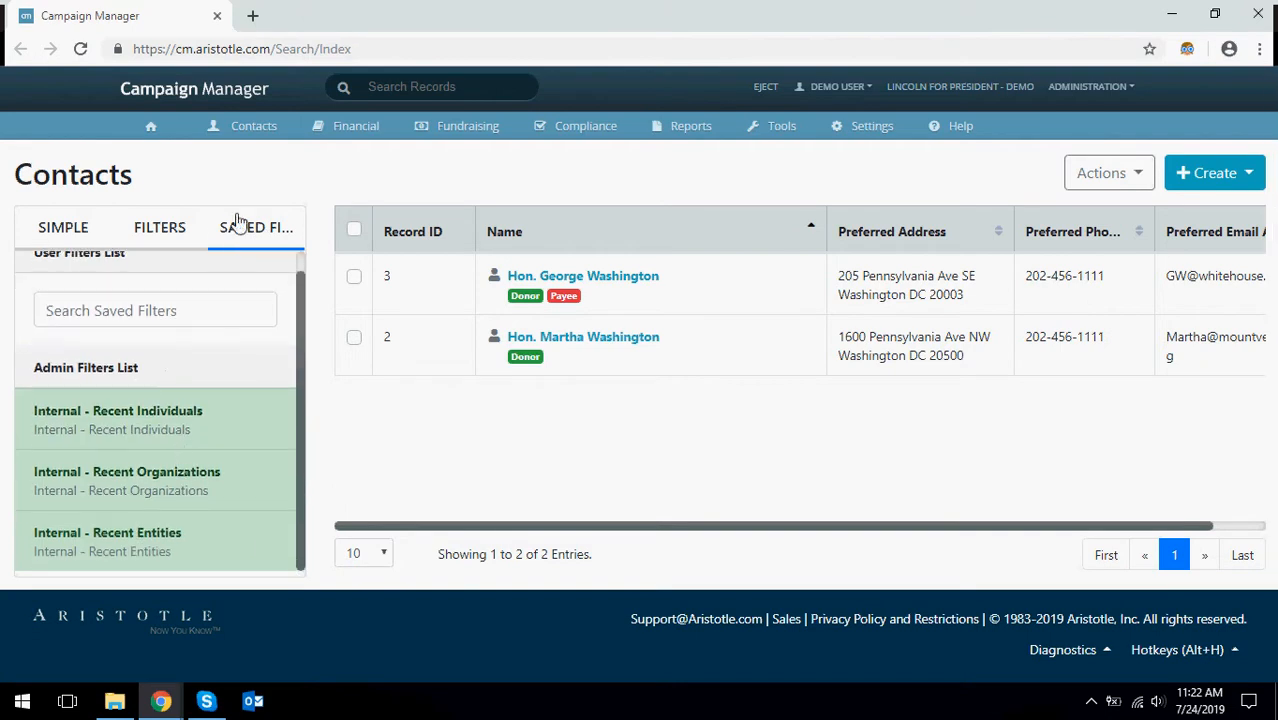
left_click(168, 231)
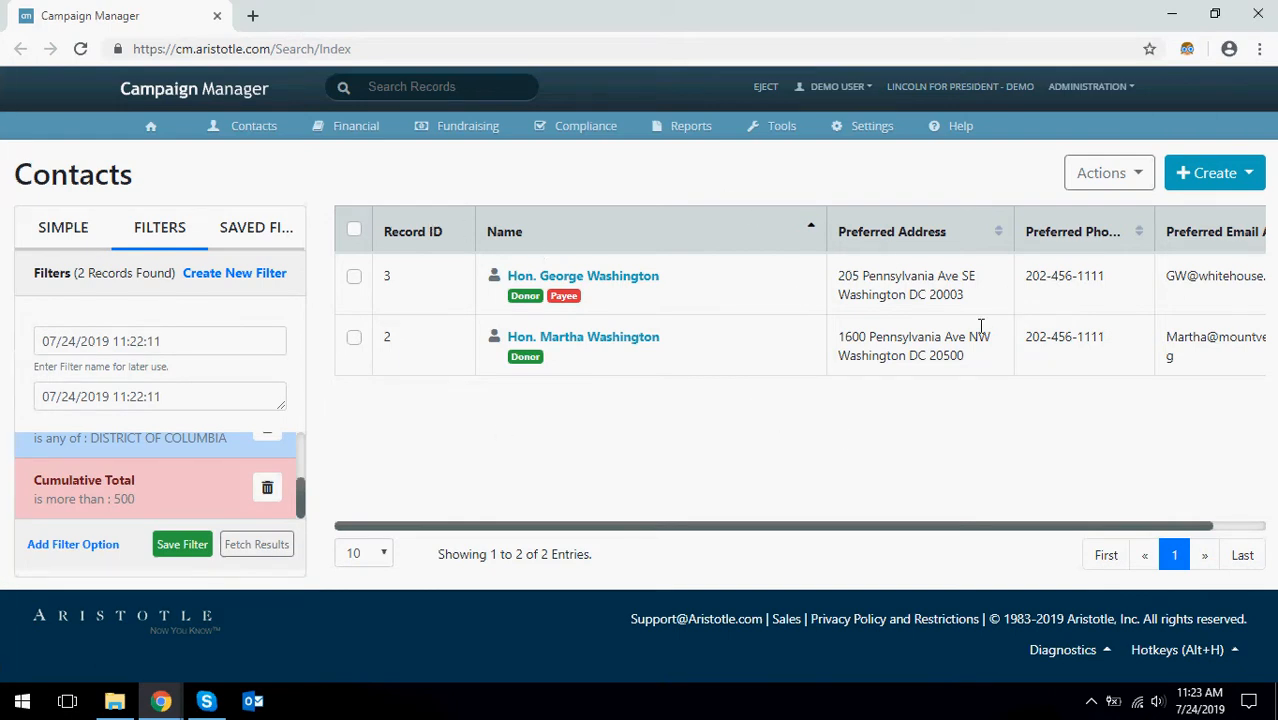
- Add the Total Contributions, Contribution Count and Maximum Contribution Amount columns to the contact results and bring them into view
left_click(1138, 175)
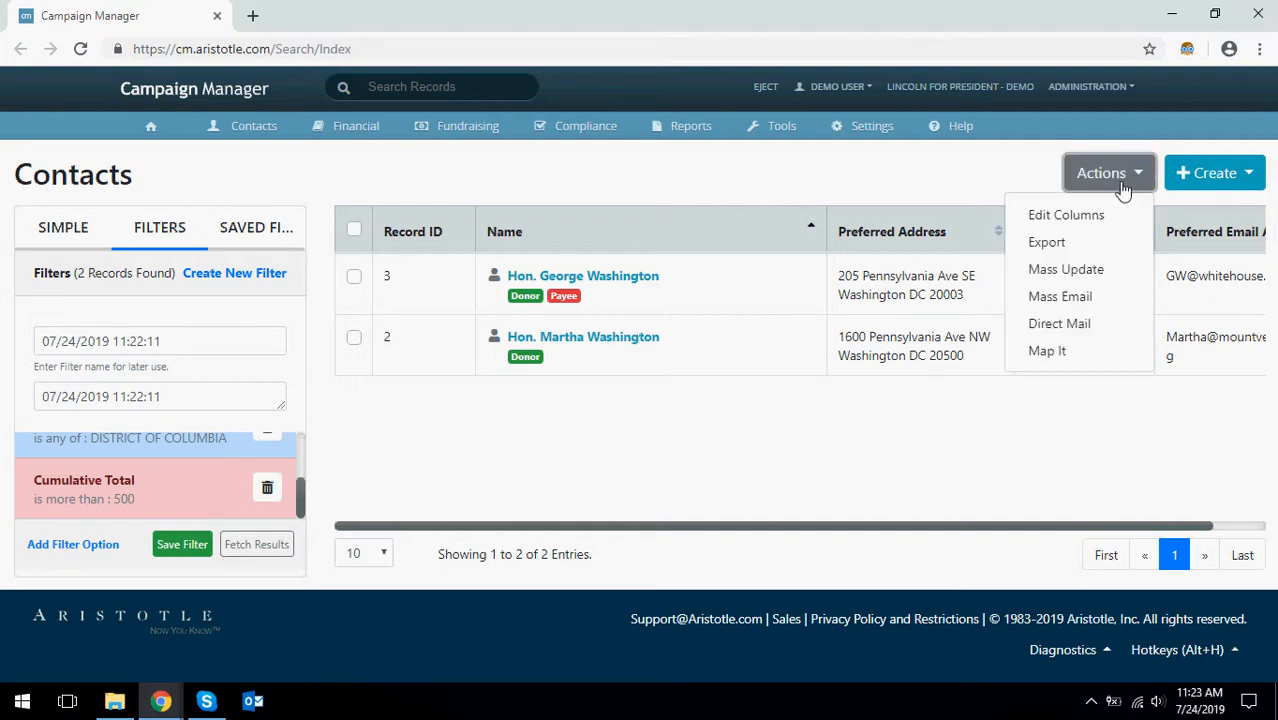
left_click(1105, 219)
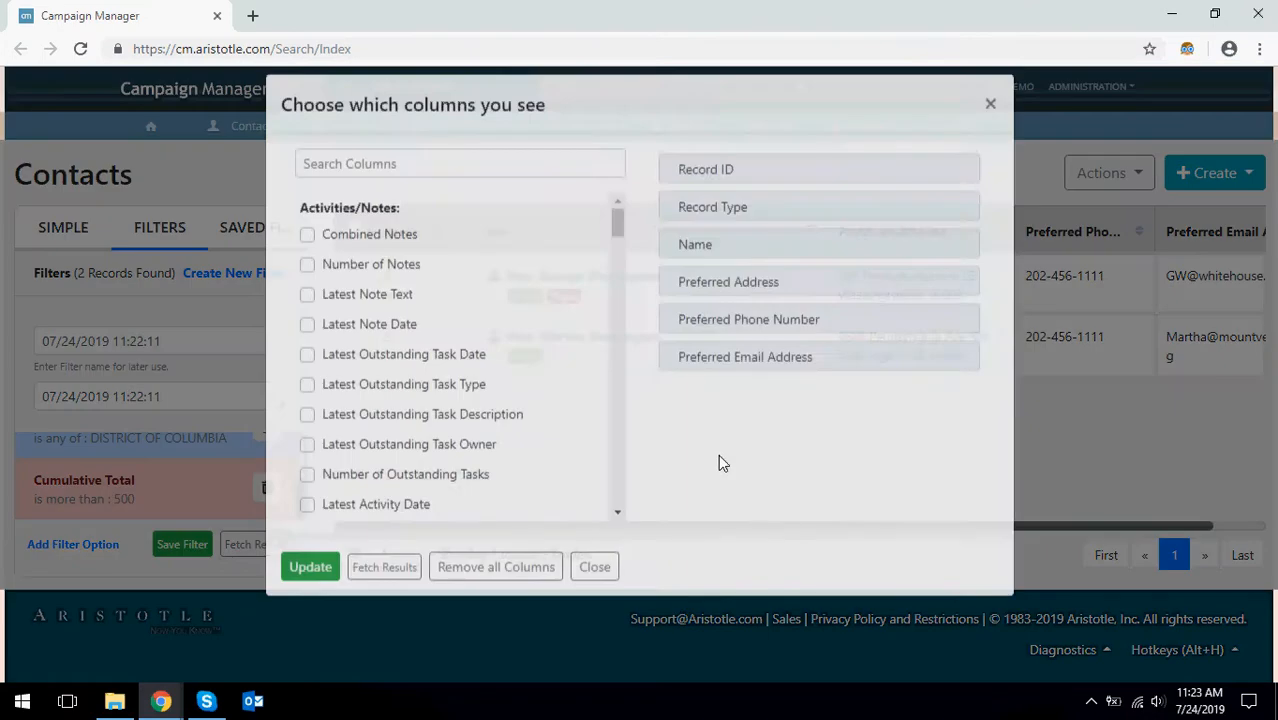
scroll(566, 318, "down", 2)
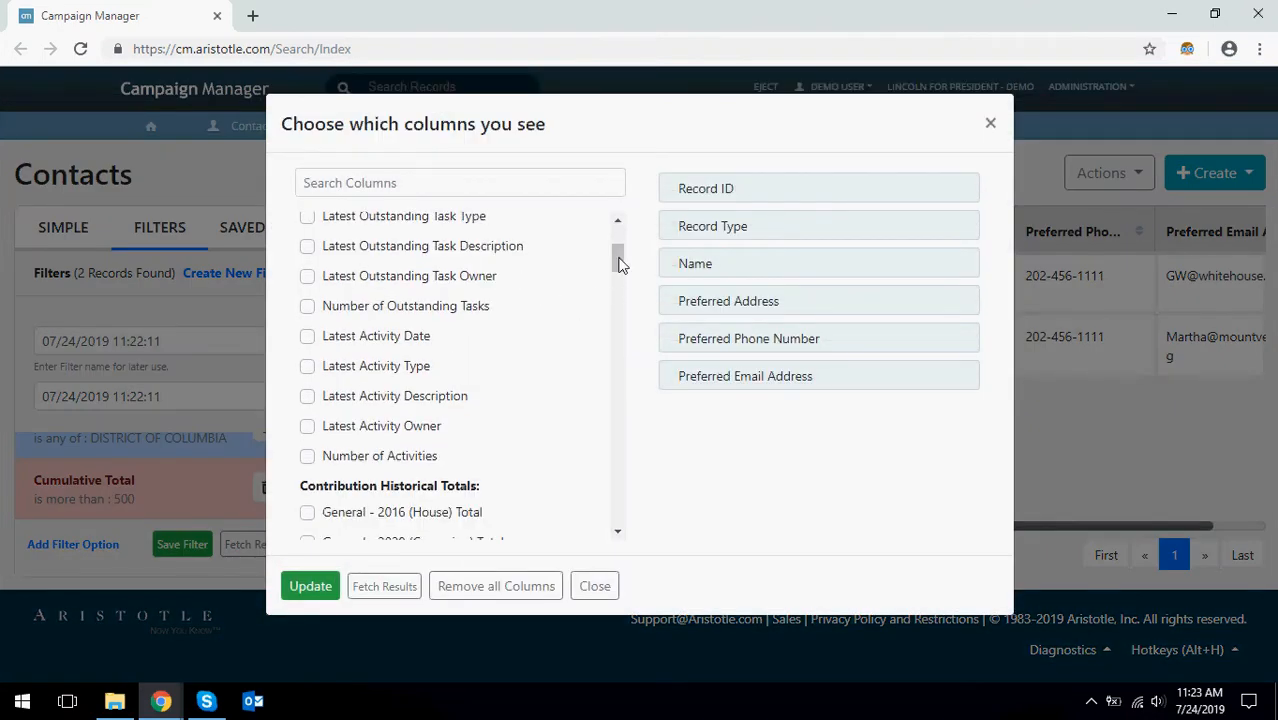
scroll(618, 280, "down", 2)
scroll(618, 285, "down", 2)
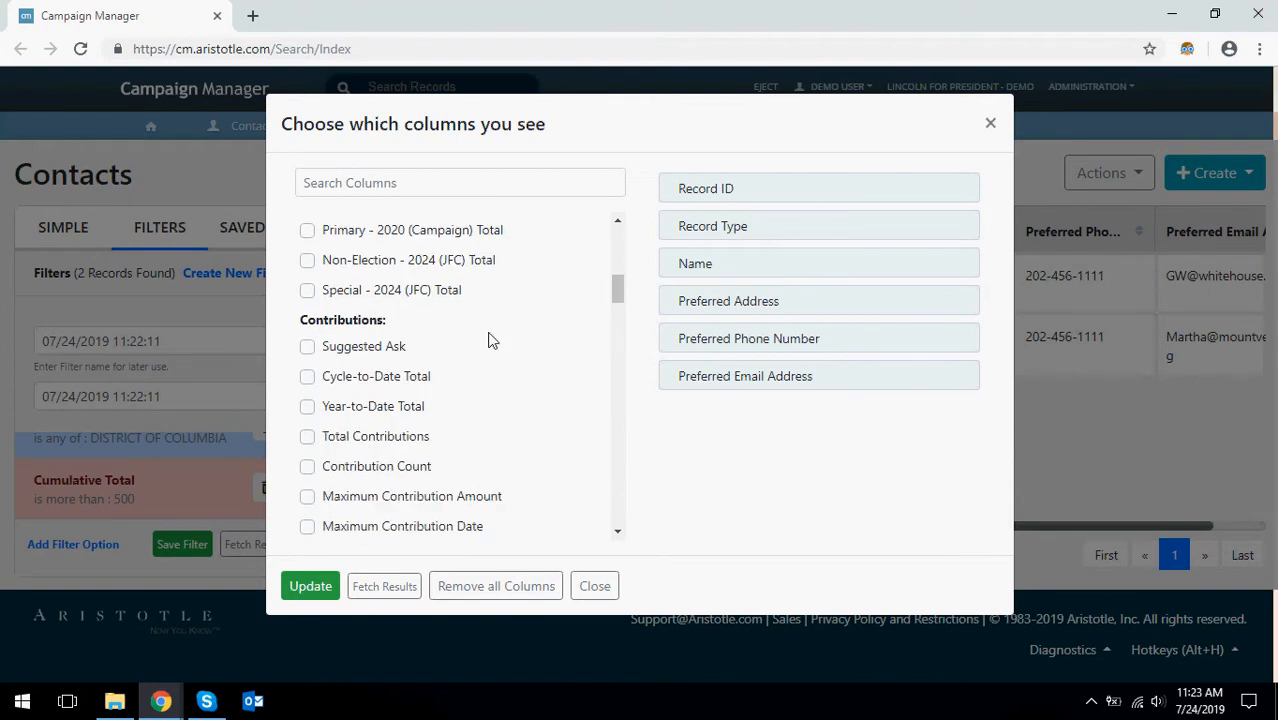
scroll(470, 330, "down", 1)
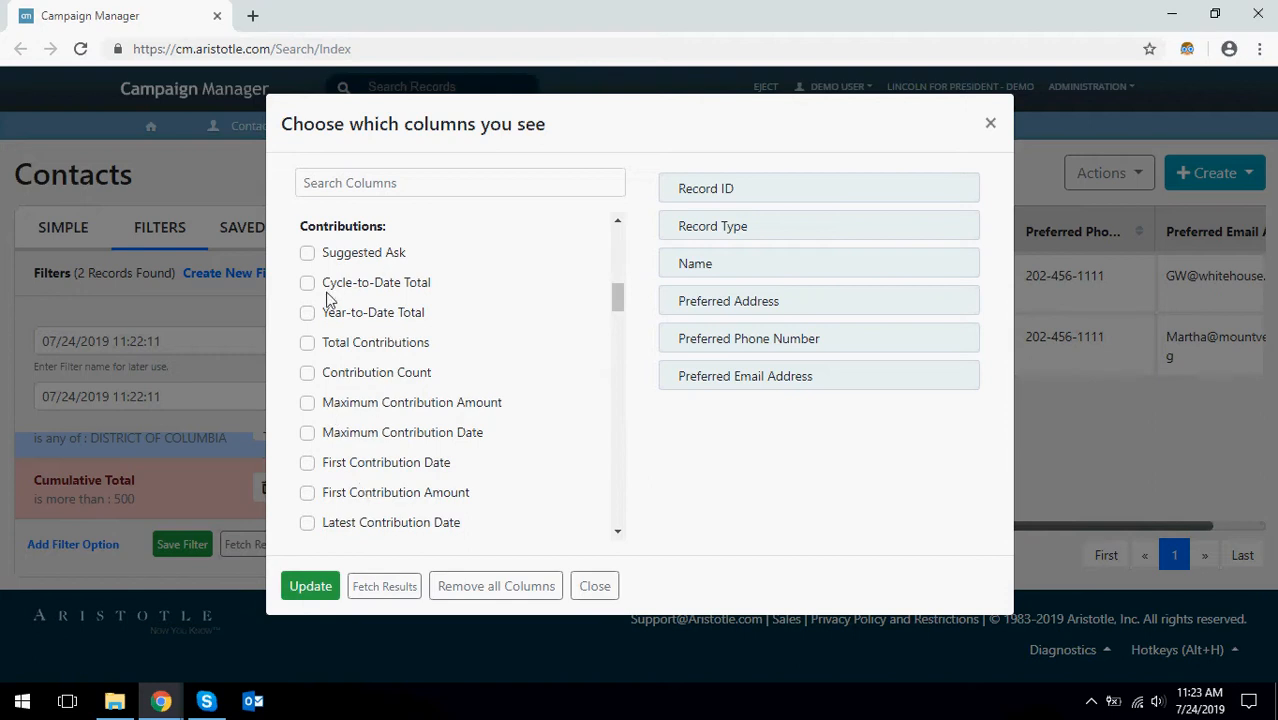
left_click(308, 343)
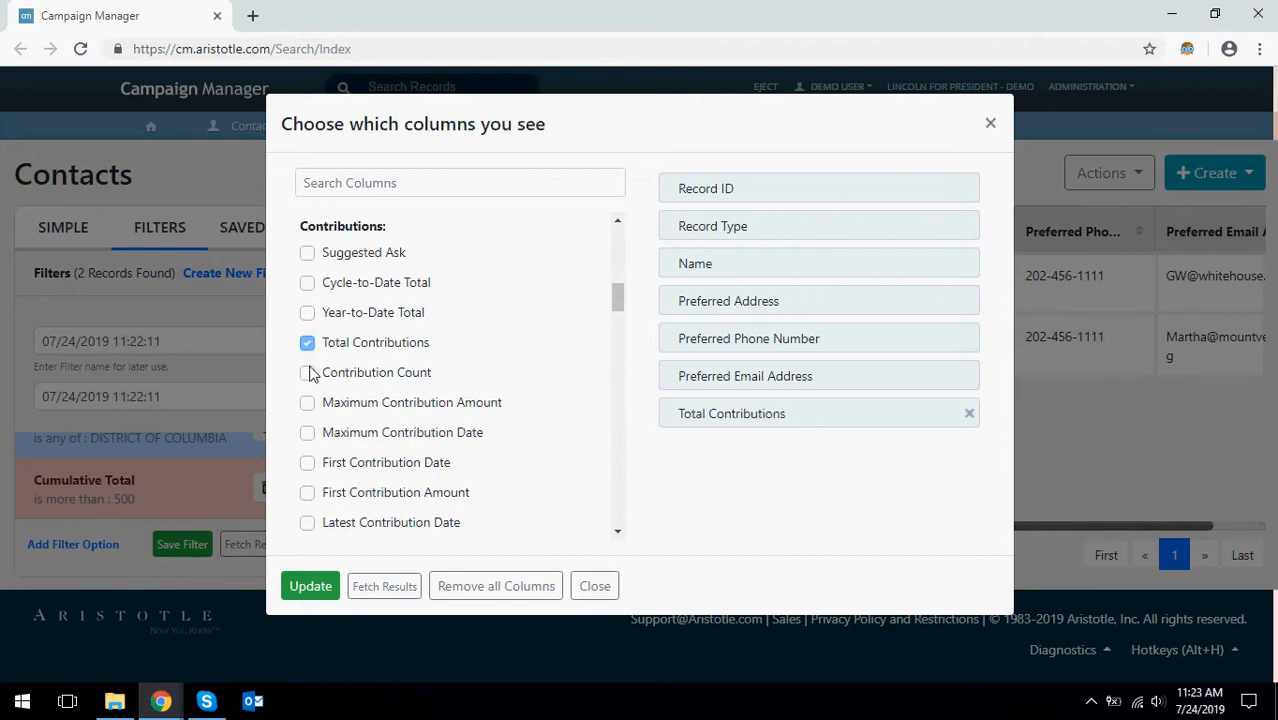
left_click(308, 373)
left_click(308, 404)
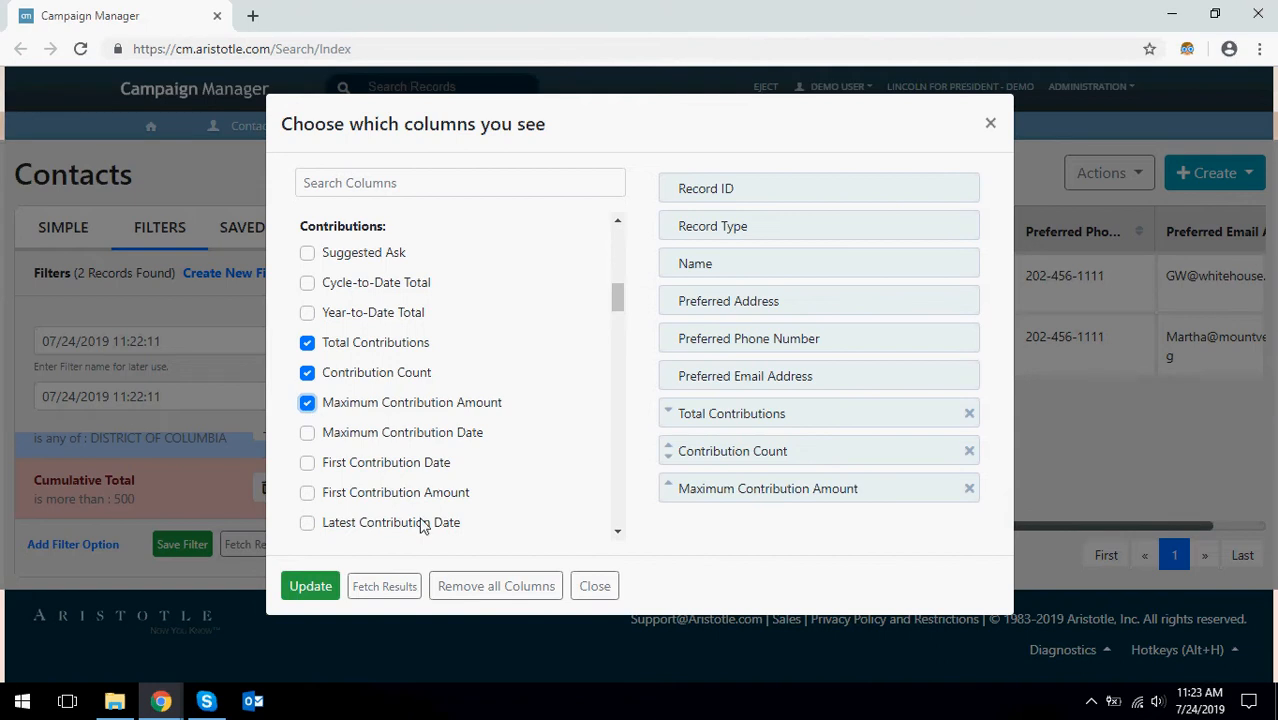
left_click(305, 588)
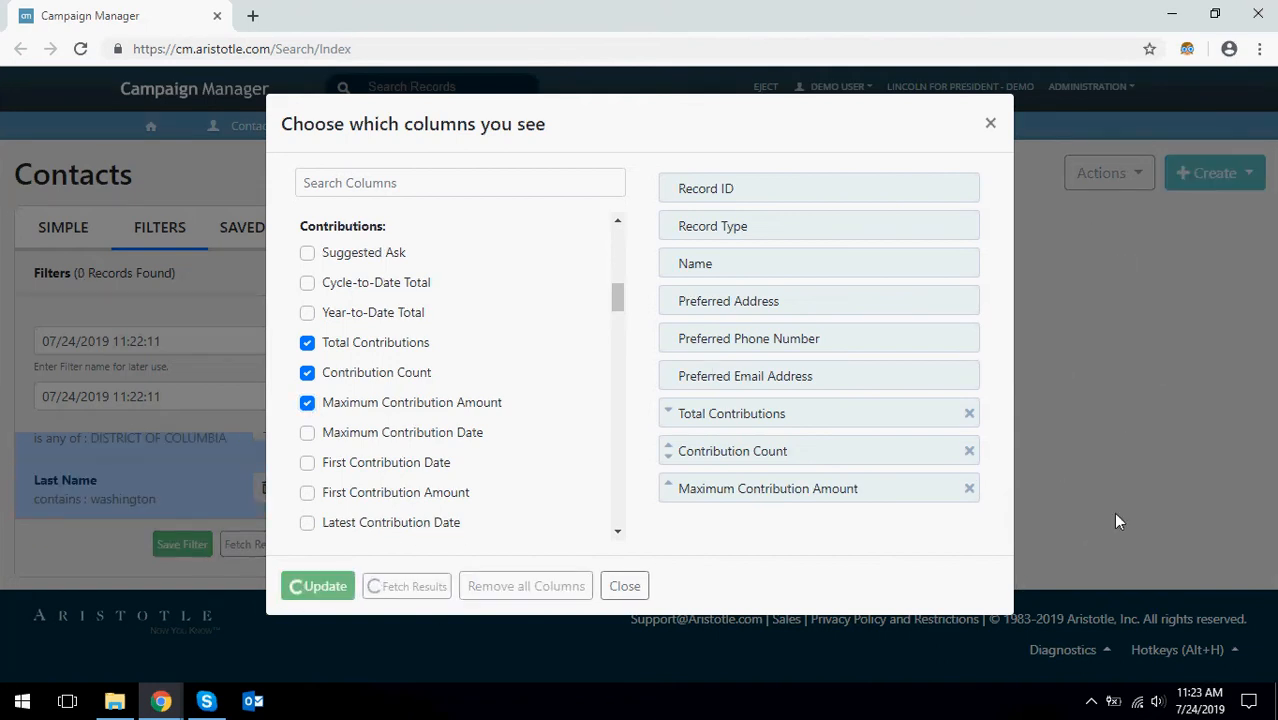
left_click(990, 123)
left_click_drag(884, 527, 1240, 526)
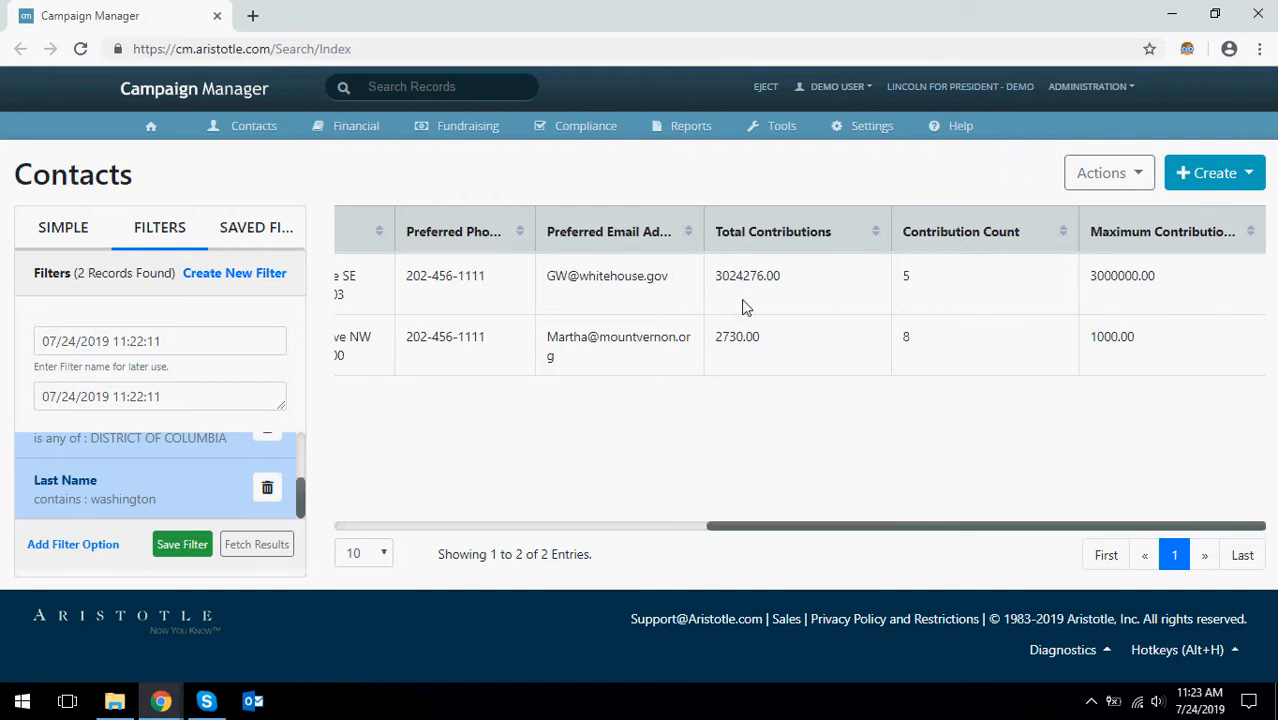
- Open Mass Update for the filtered contacts and examine its Tag, Note and Event options
left_click(1103, 188)
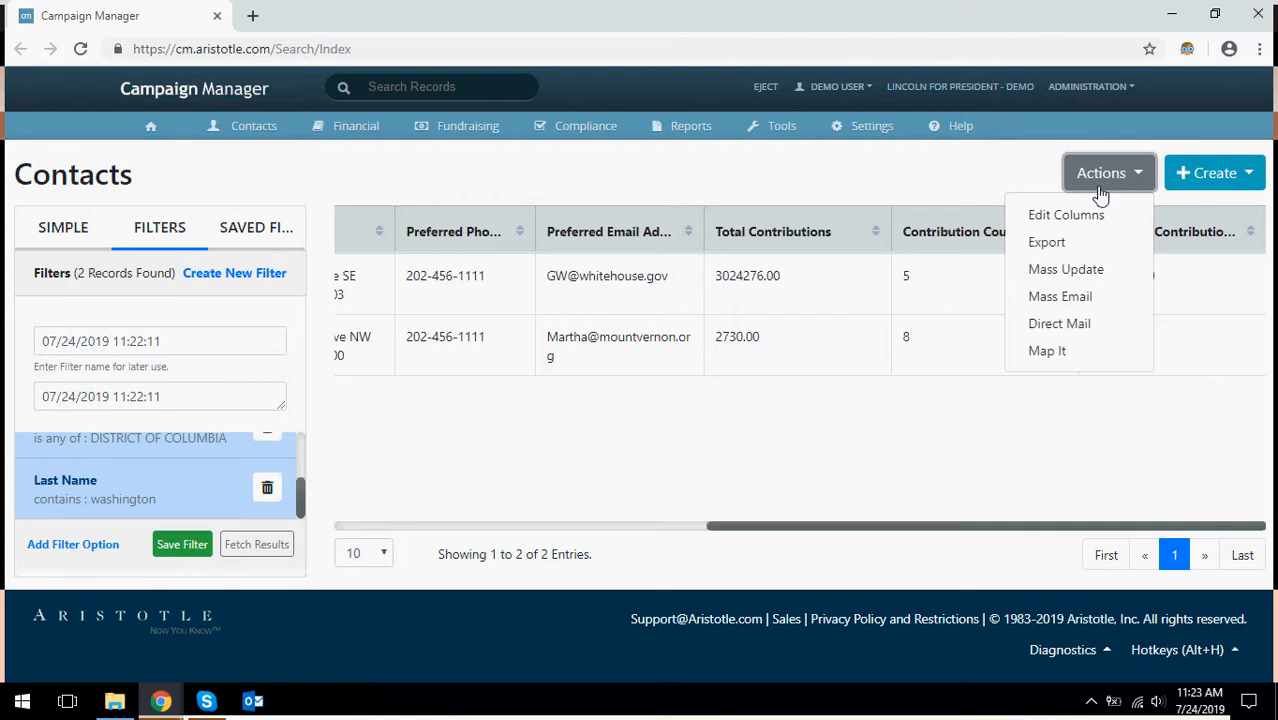
left_click(1066, 272)
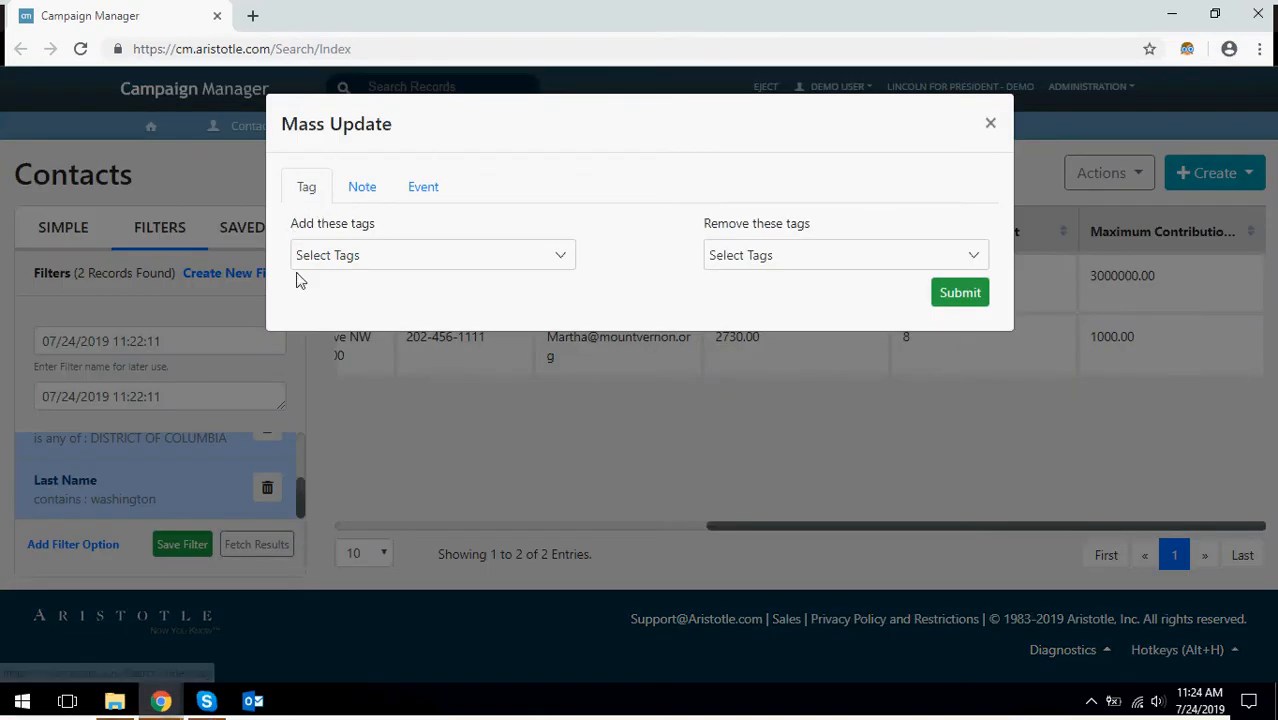
left_click(363, 190)
left_click(423, 188)
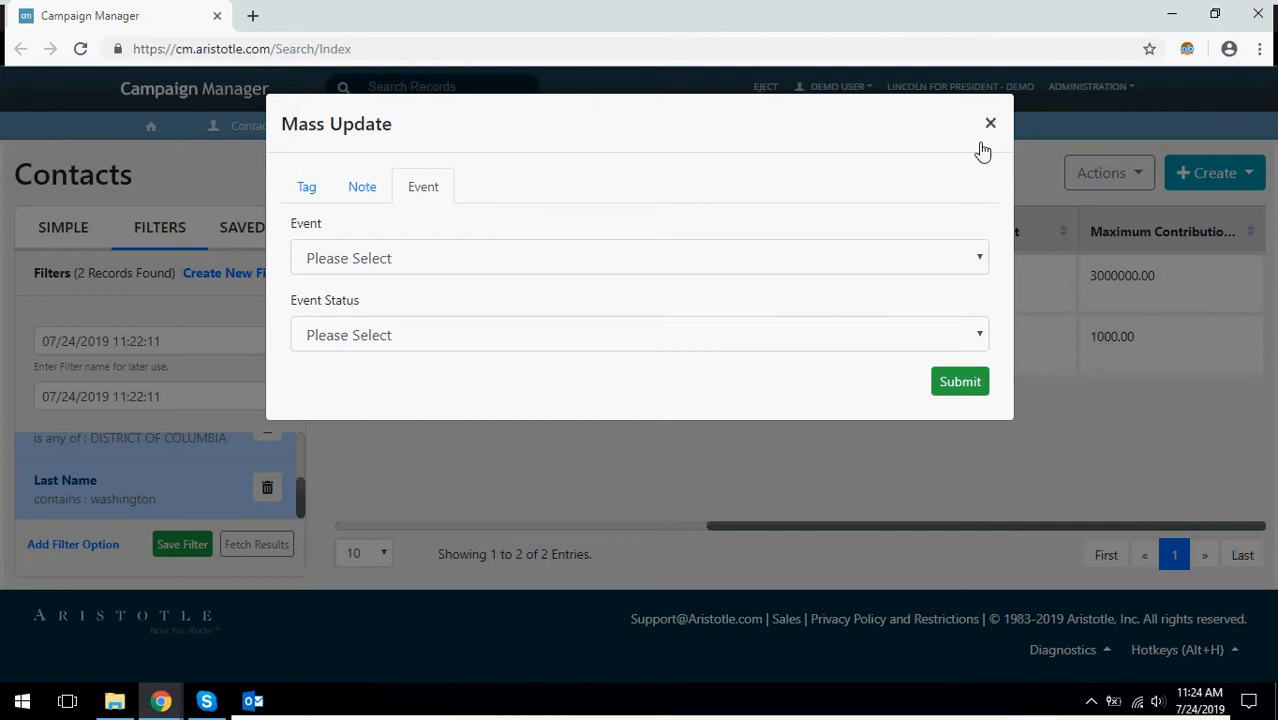
- Close Mass Update without submitting it, and review the list of actions available for the whole set of filtered contacts
left_click(991, 126)
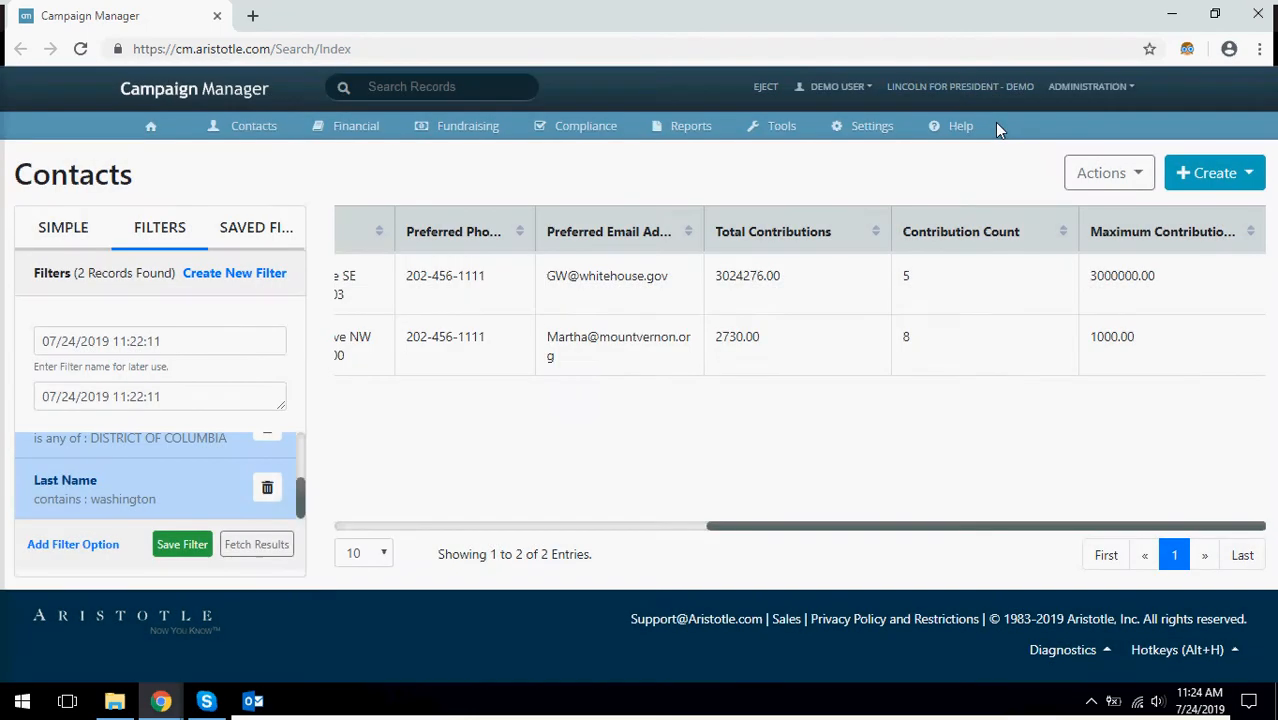
left_click(1135, 176)
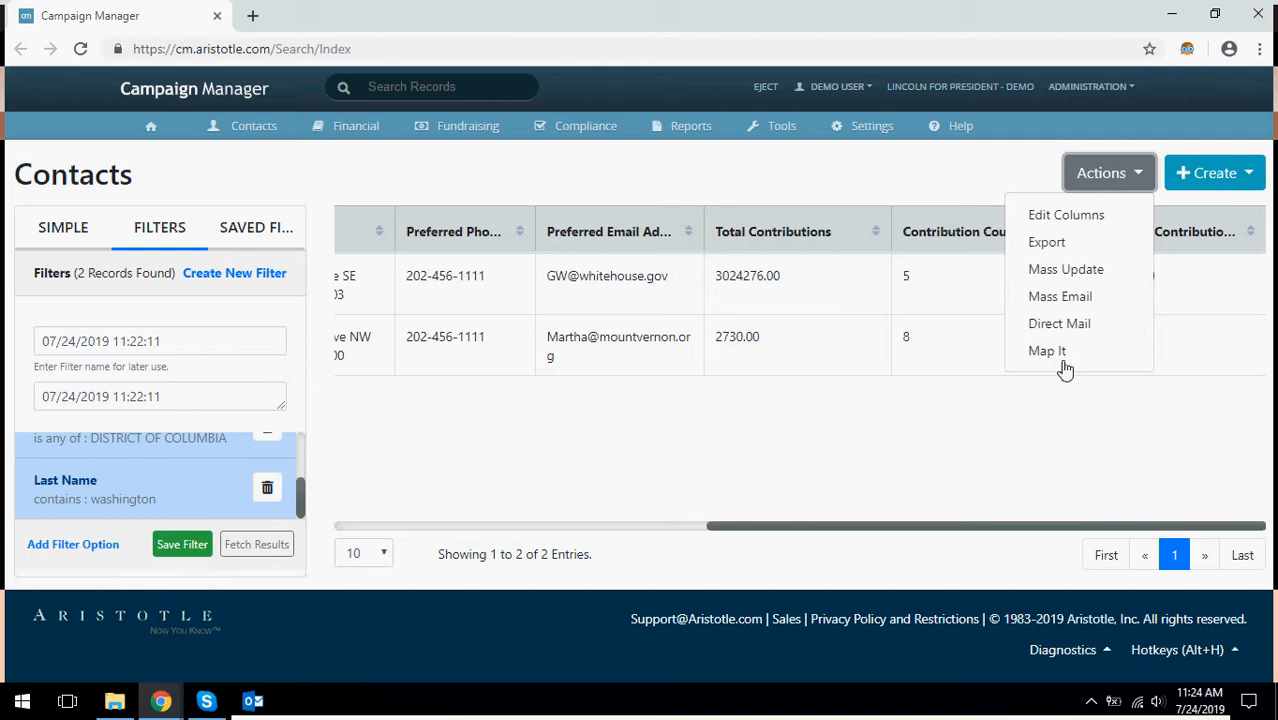
left_click(1021, 167)
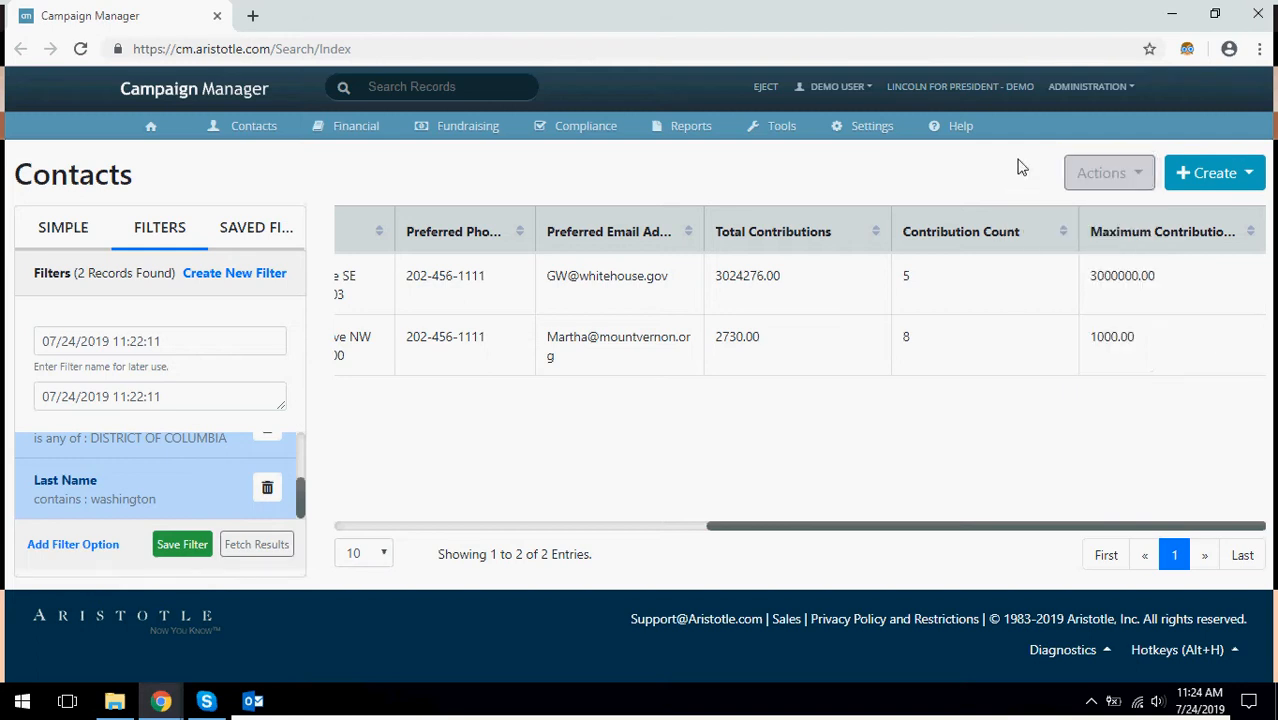
- Look at the contact types that can be created, and bring the Record ID and Name columns back into view
left_click(1226, 175)
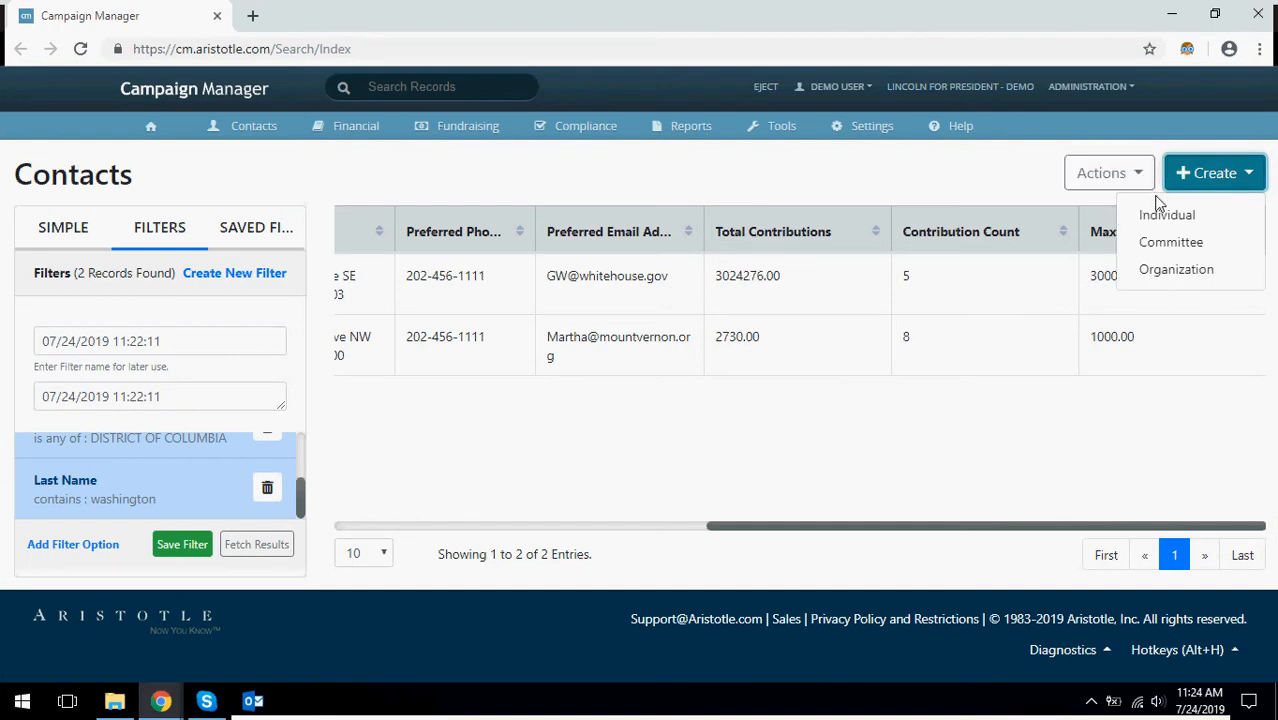
left_click_drag(710, 525, 280, 527)
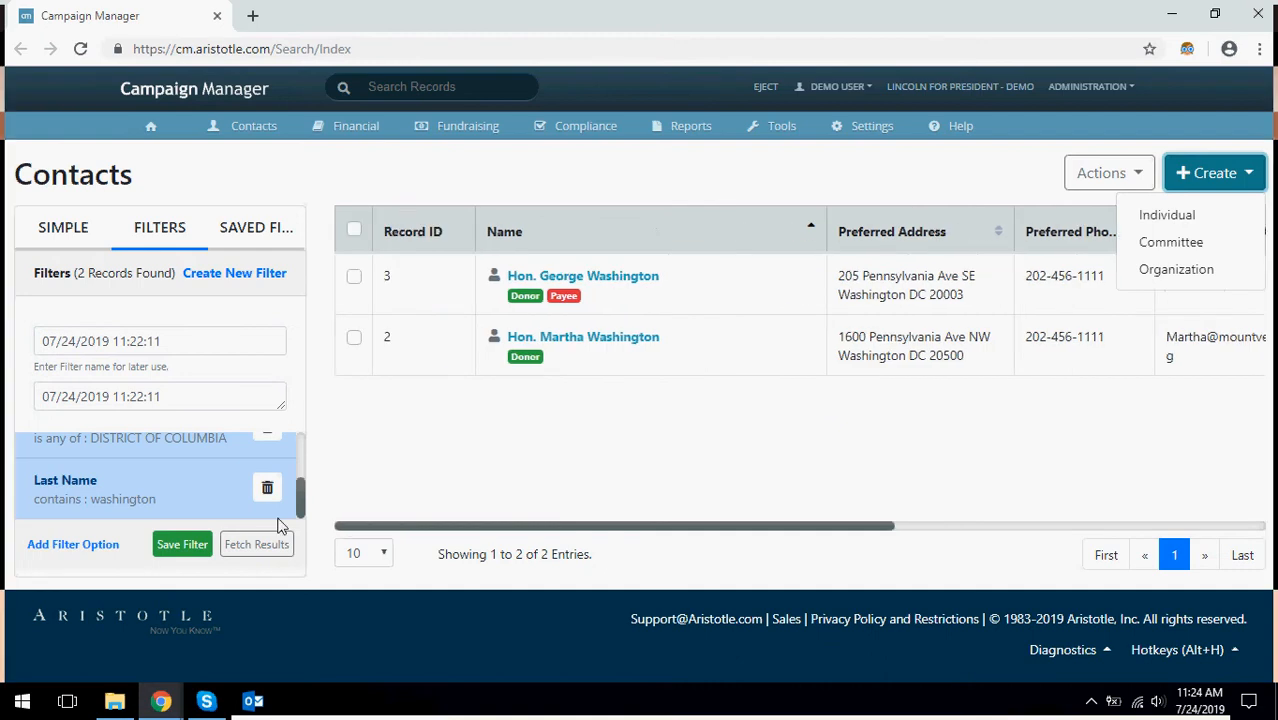
left_click(526, 446)
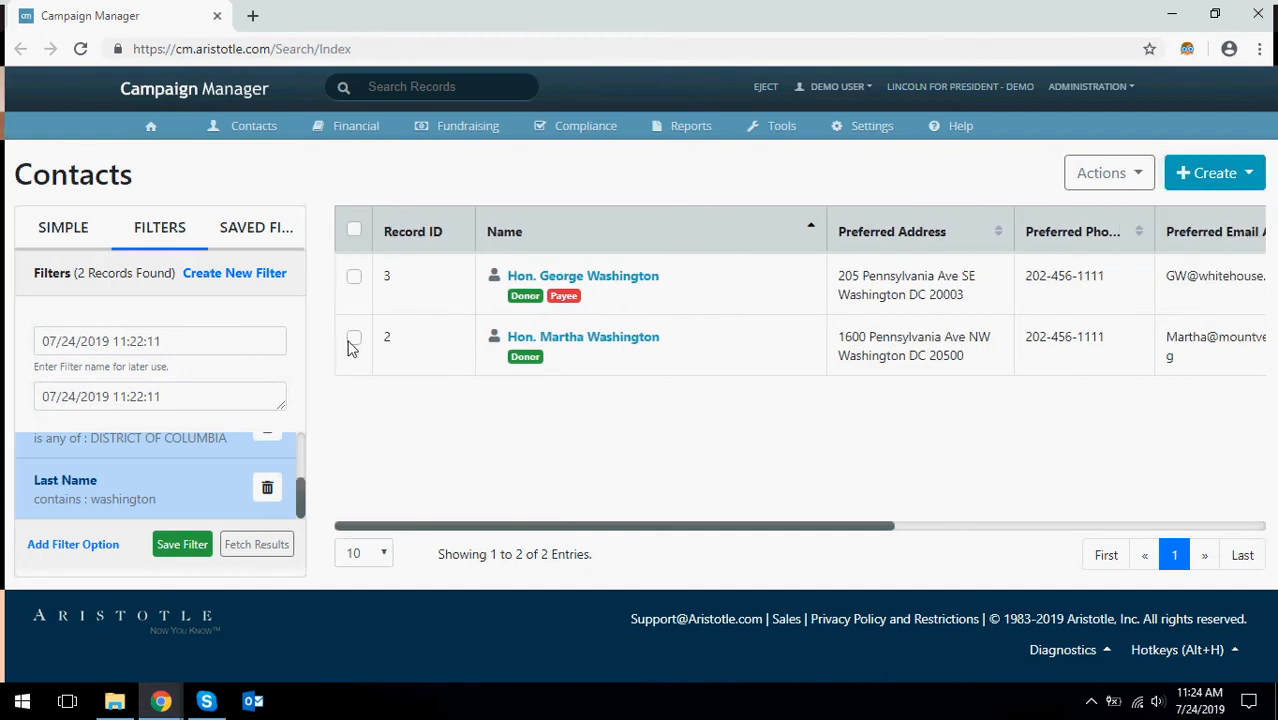
- Select both contacts in the results to review the actions offered for selected records, and clear the selection
left_click(354, 279)
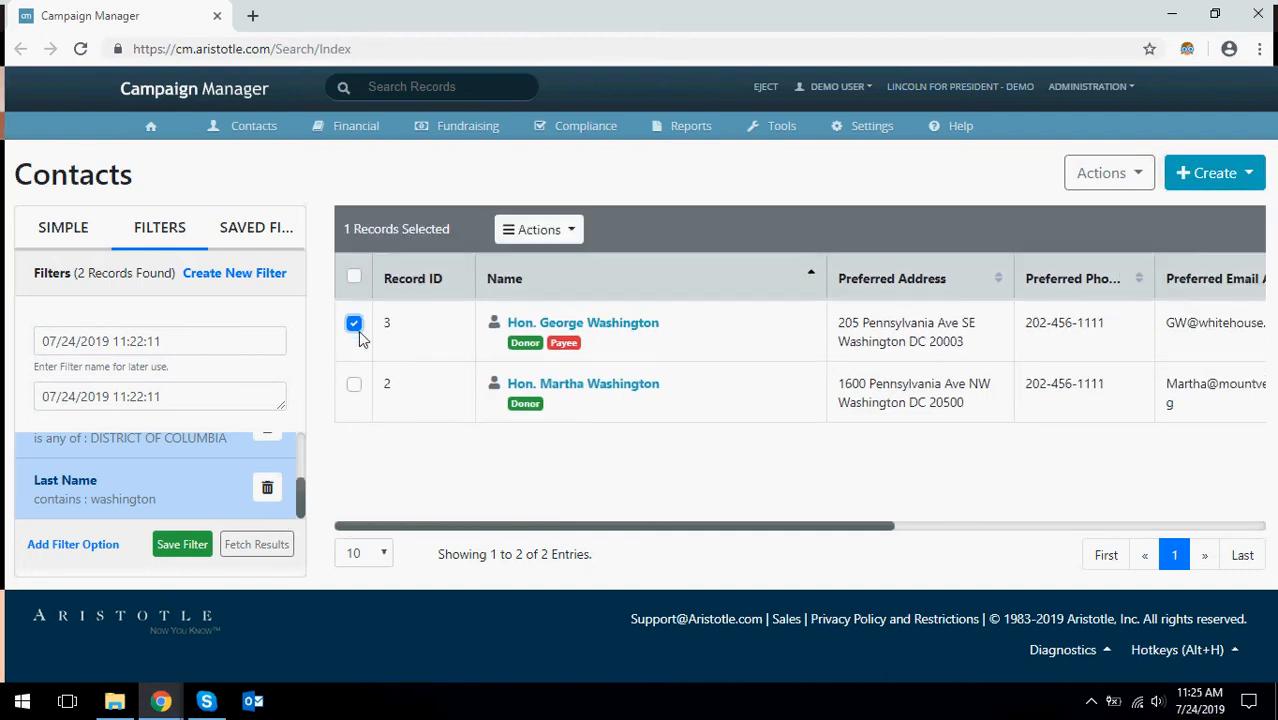
left_click(355, 386)
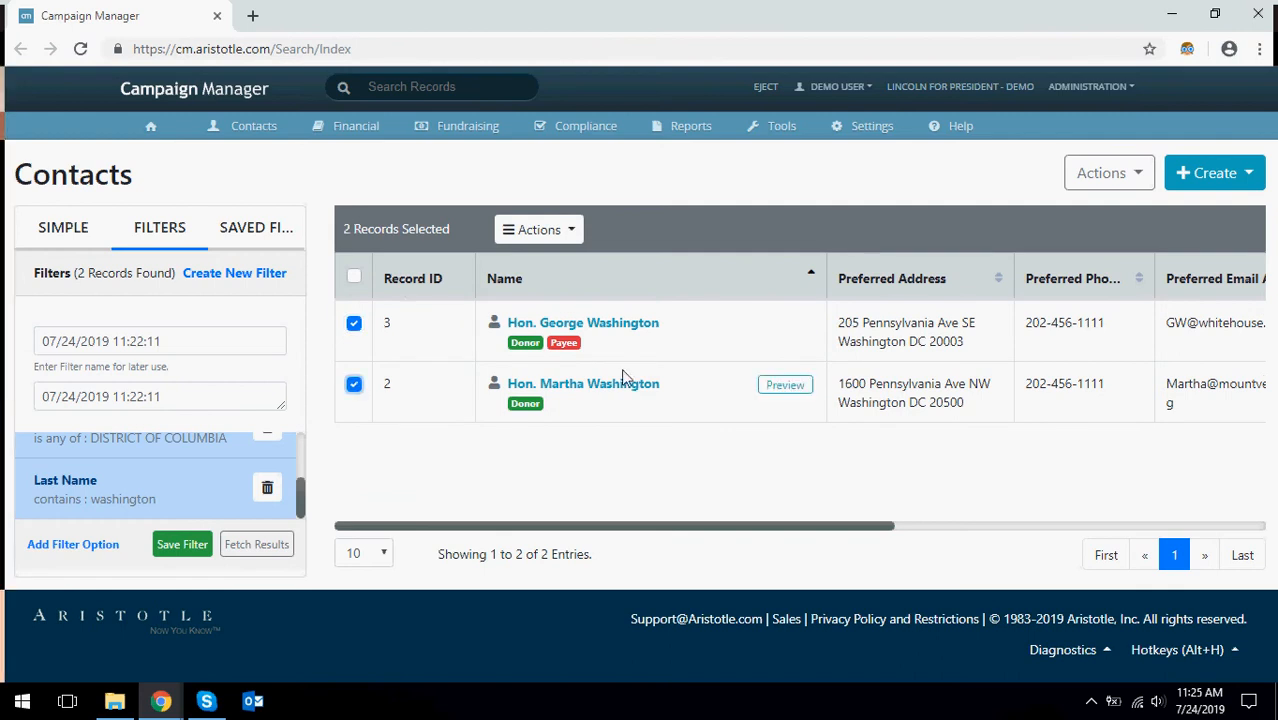
left_click(573, 232)
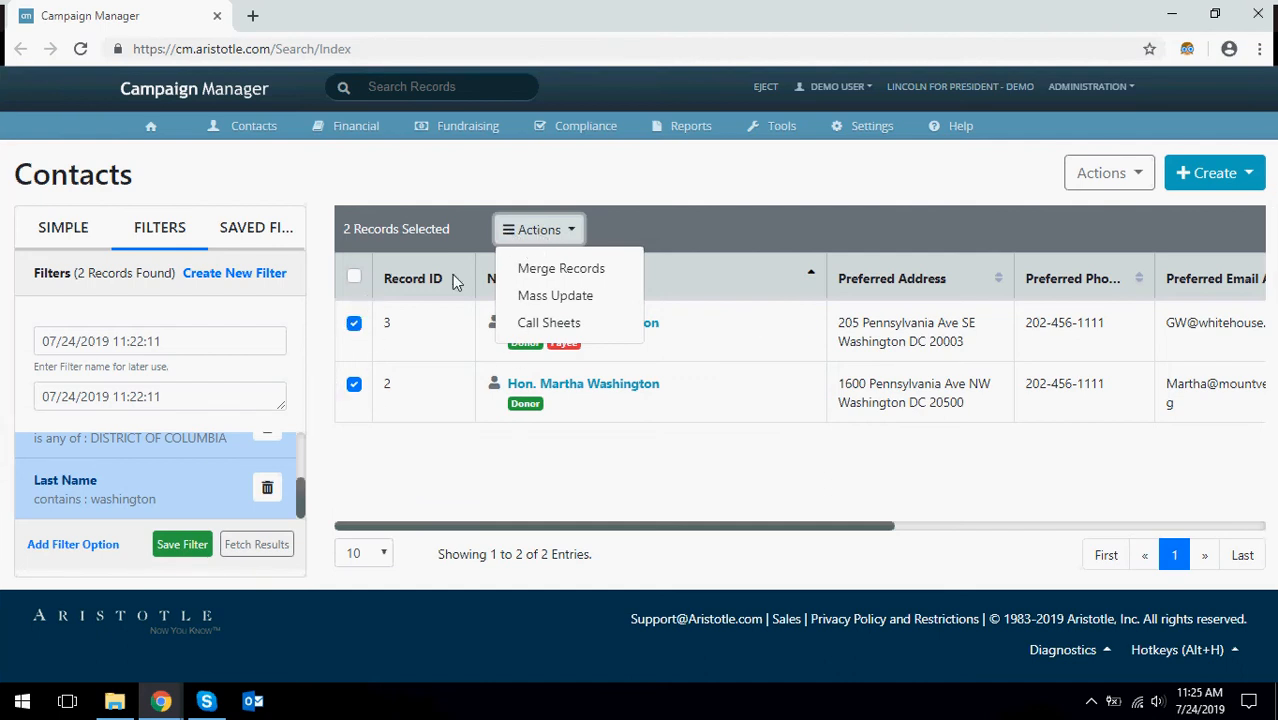
left_click(548, 232)
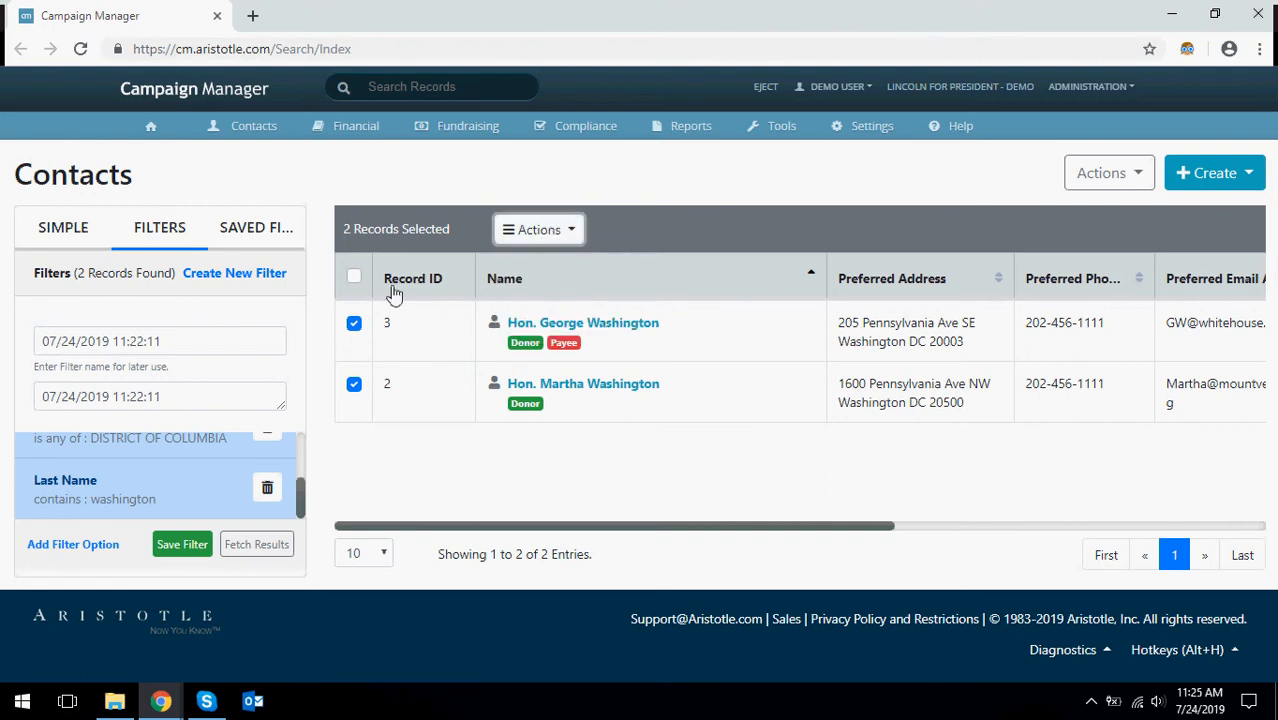
left_click(354, 323)
left_click(355, 386)
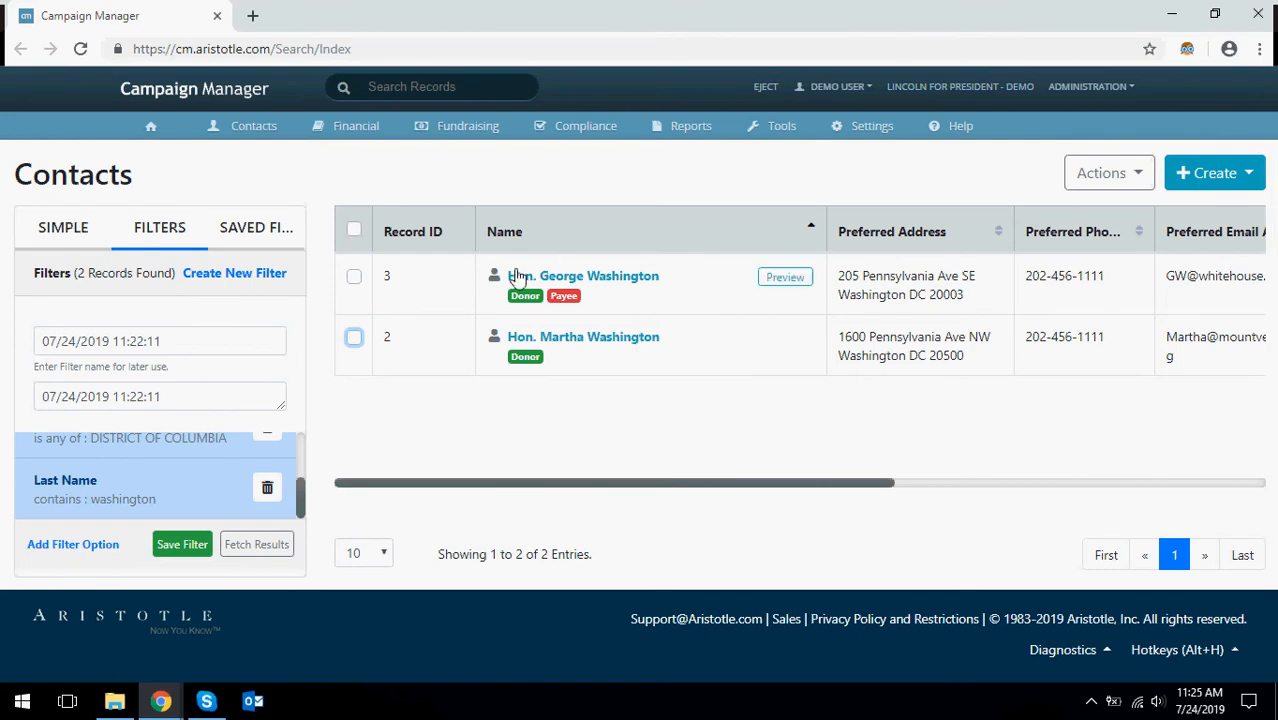
- Preview the contact with Record ID 3, examine its introduction, contact information and donation summary, and close the preview
left_click(787, 279)
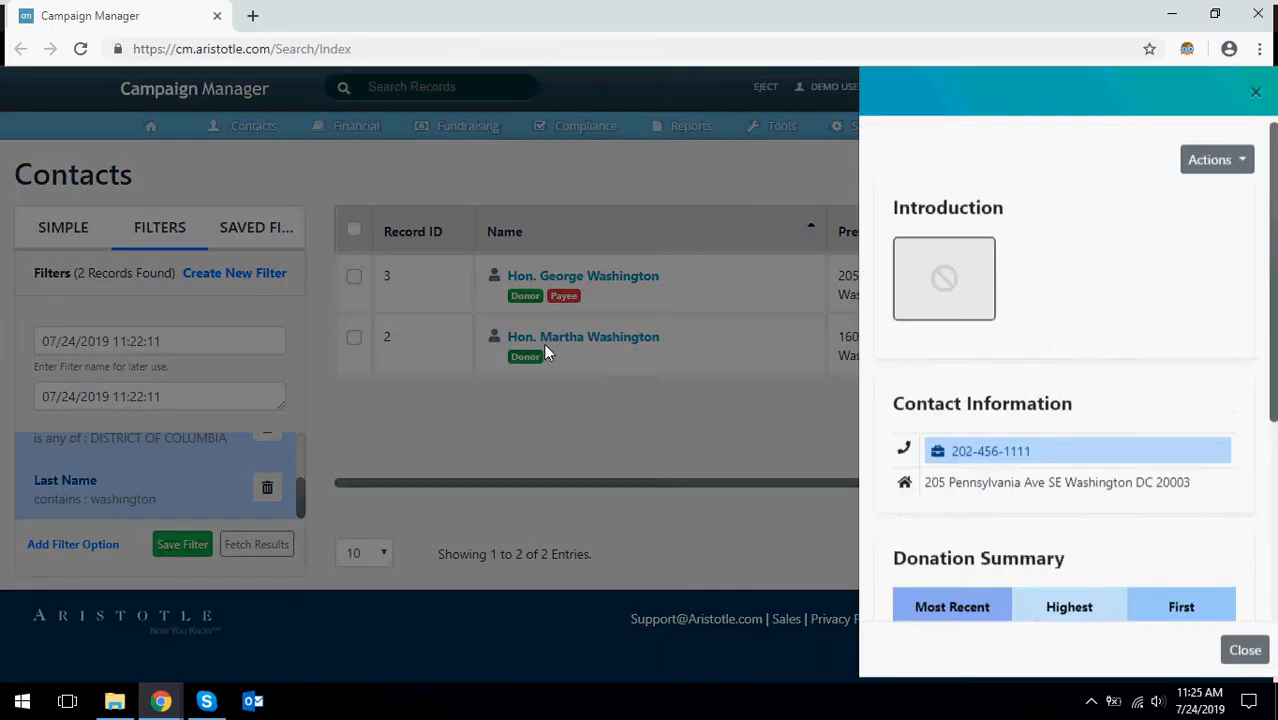
scroll(1110, 320, "down", 4)
scroll(1100, 496, "up", 4)
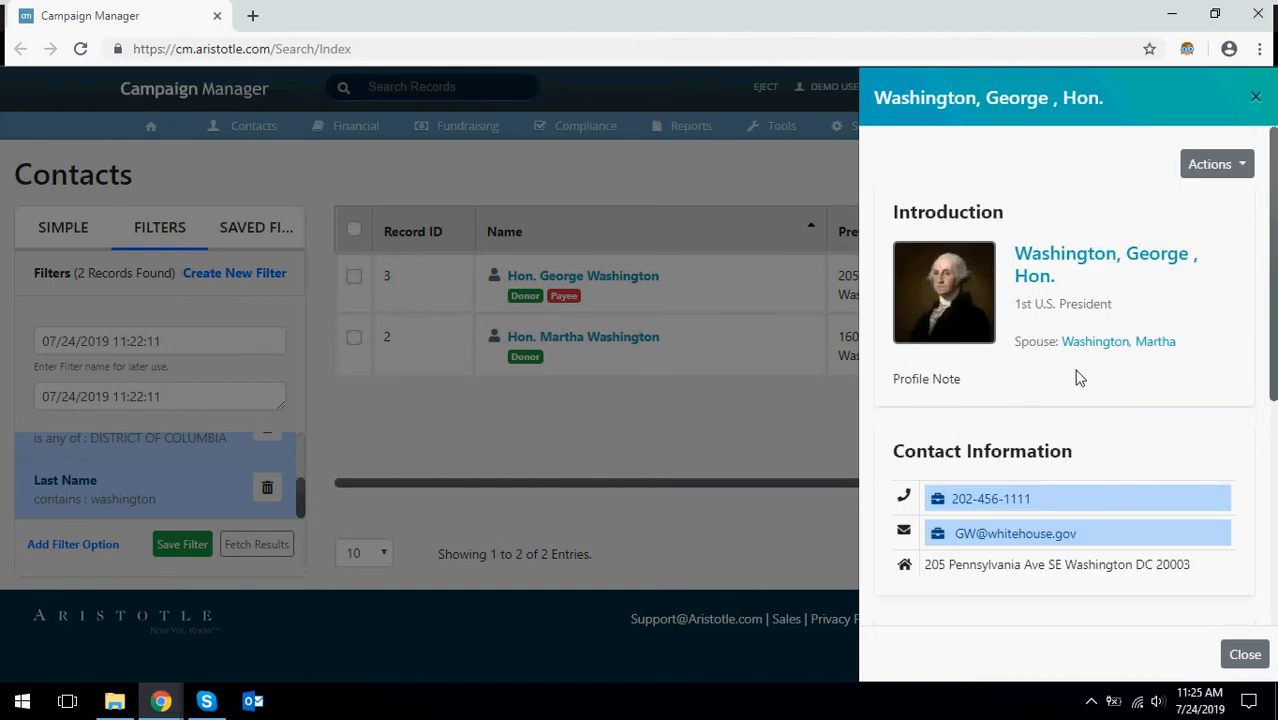
scroll(1089, 362, "down", 1)
scroll(1068, 425, "down", 1)
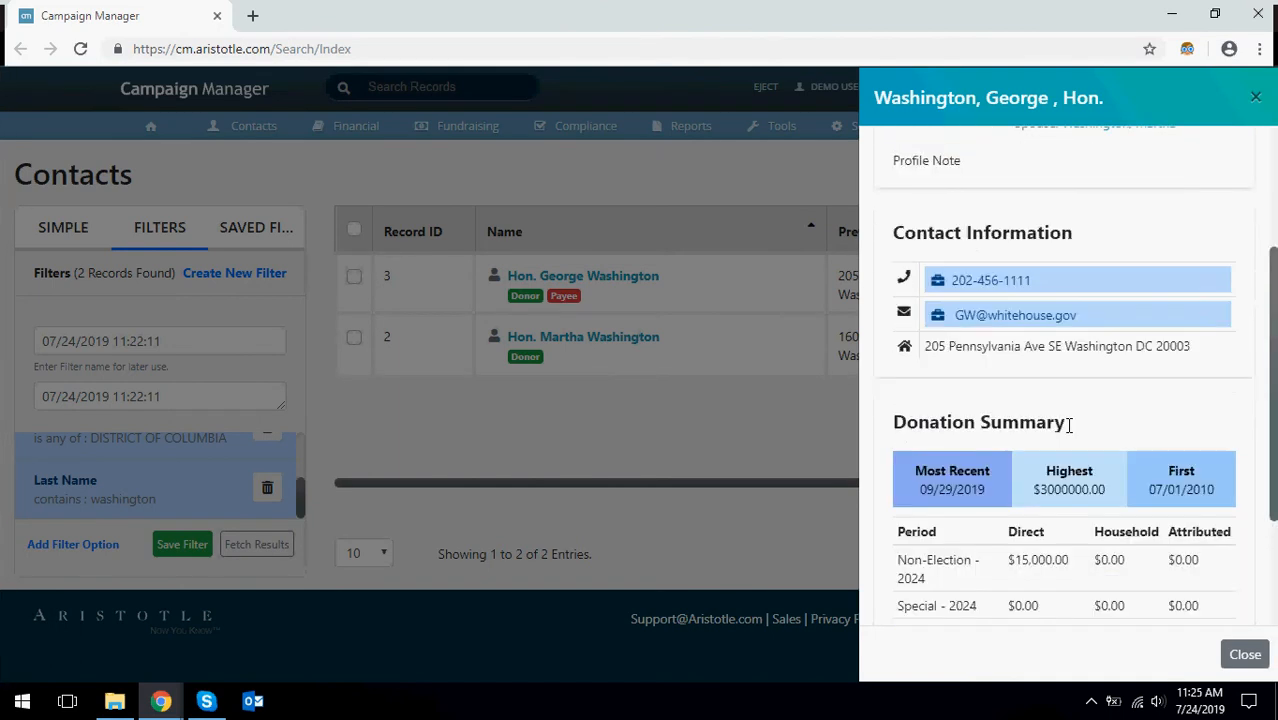
scroll(1068, 425, "down", 2)
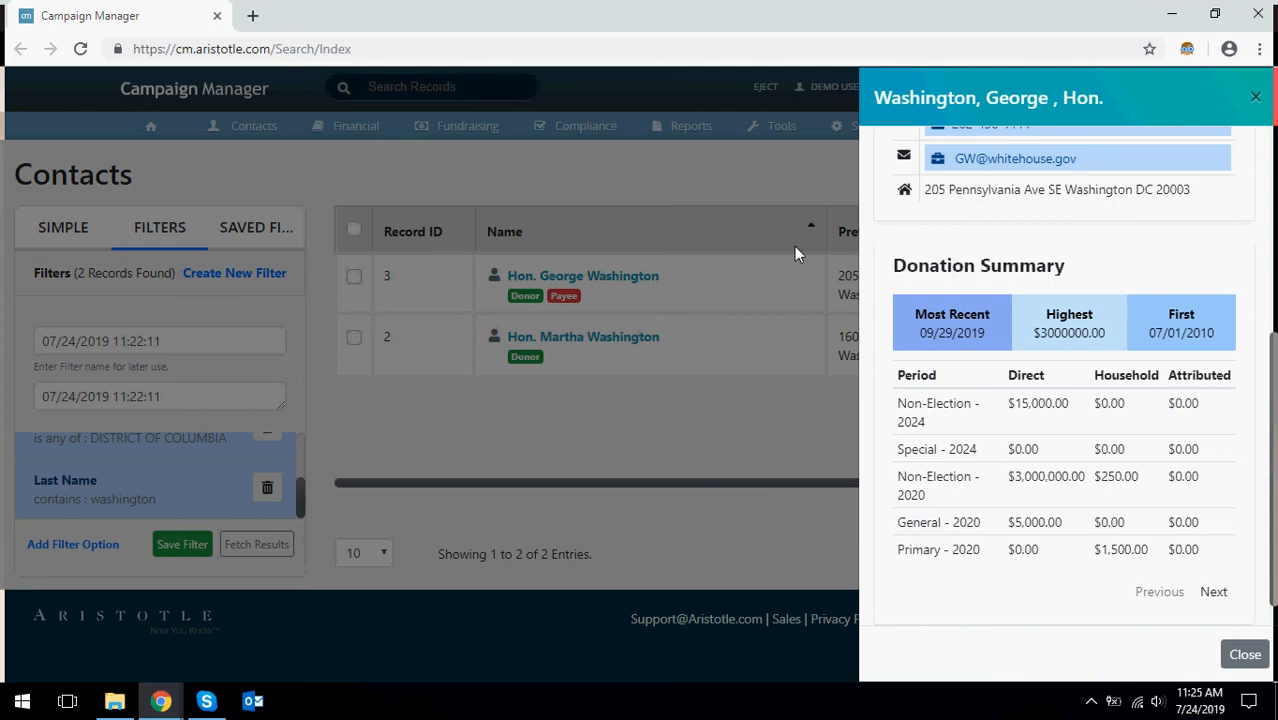
left_click(1252, 104)
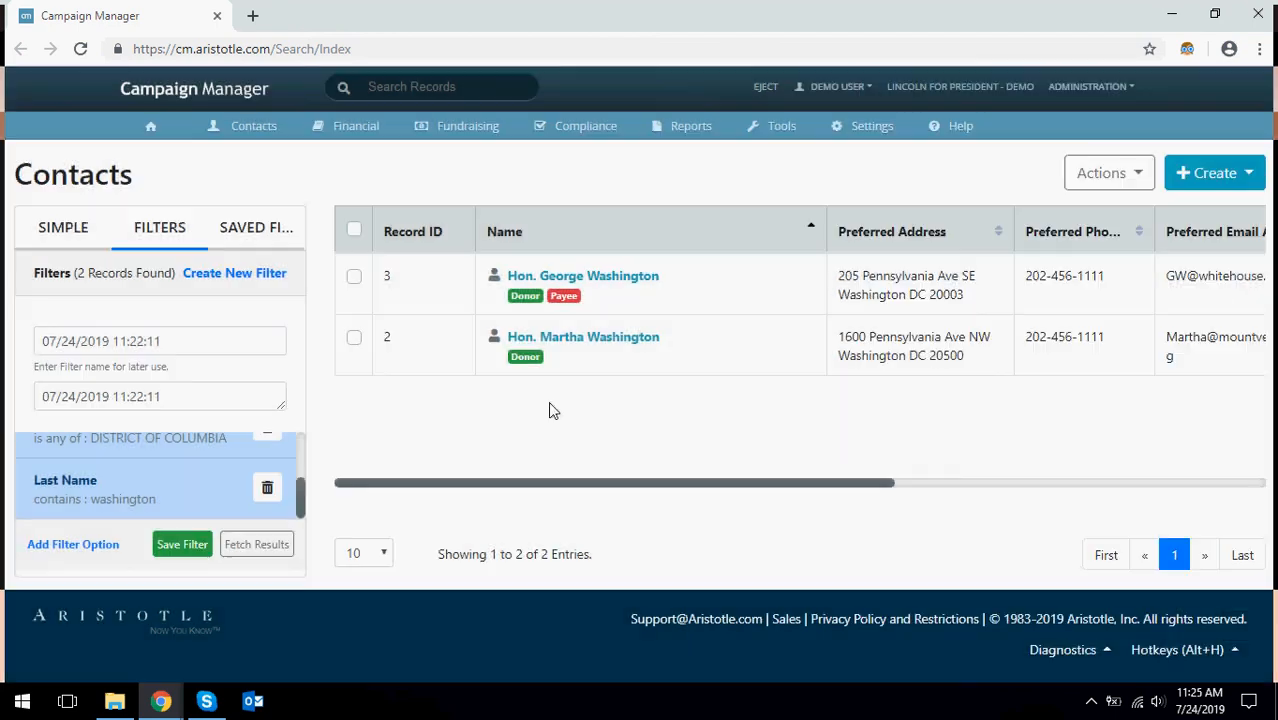